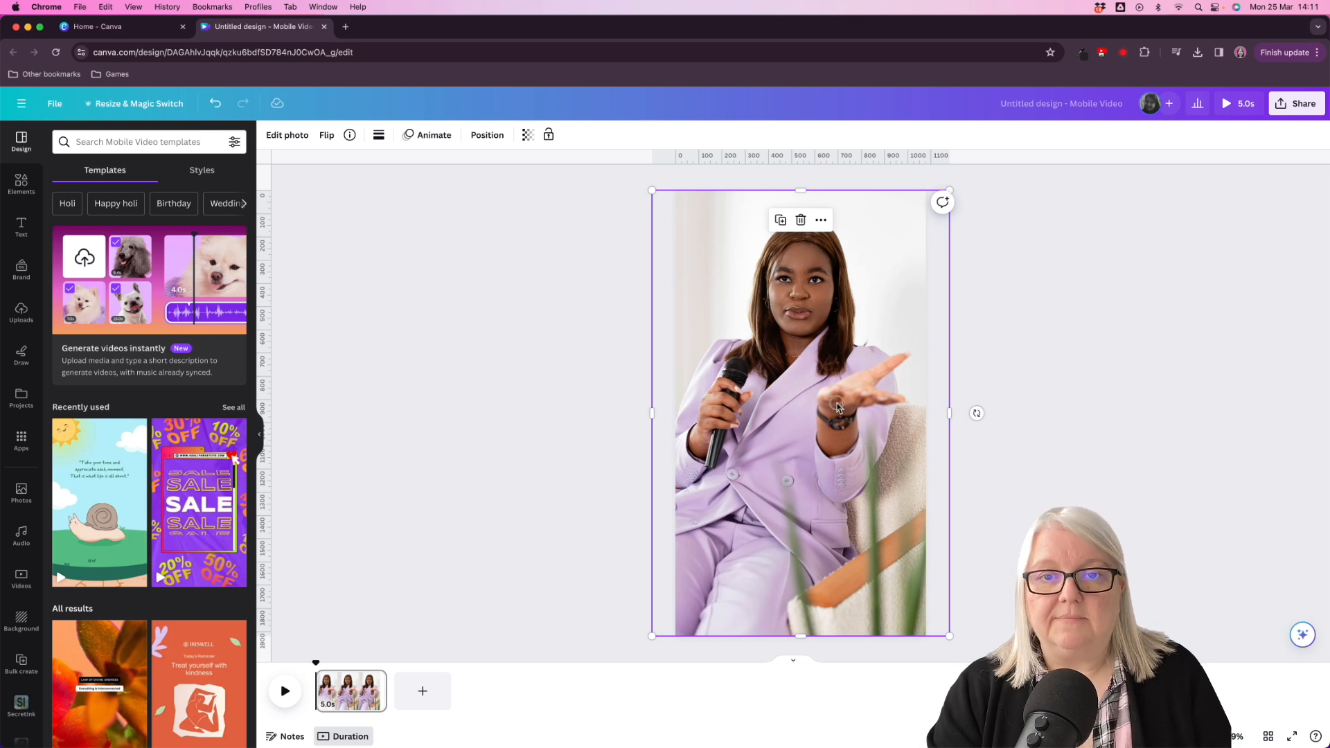
- Shift the photo slightly right on the page, duplicate it, and align the copy exactly over the original
mouse_move(838, 403)
left_mouse_down()
mouse_move(827, 402)
mouse_move(849, 405)
left_mouse_up()
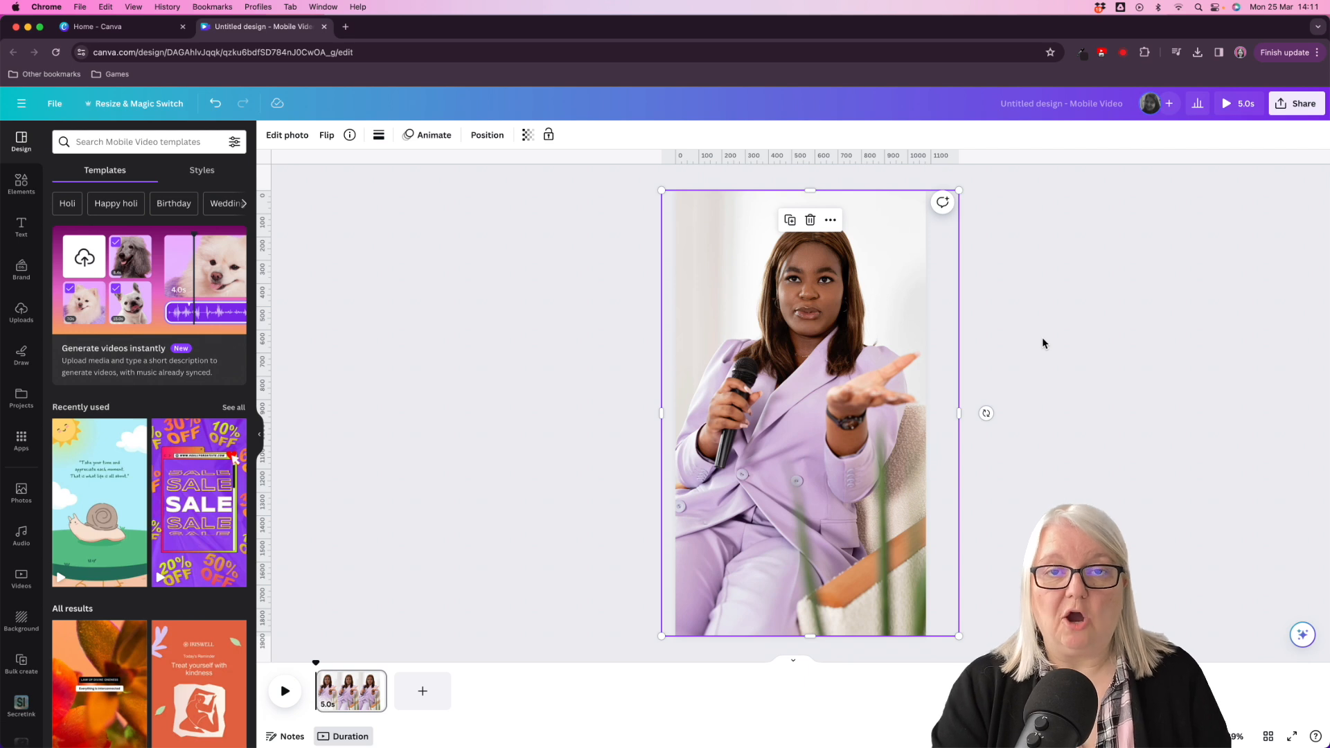
left_click(790, 220)
mouse_move(782, 329)
left_mouse_down()
mouse_move(861, 335)
mouse_move(803, 350)
mouse_move(783, 329)
left_mouse_up()
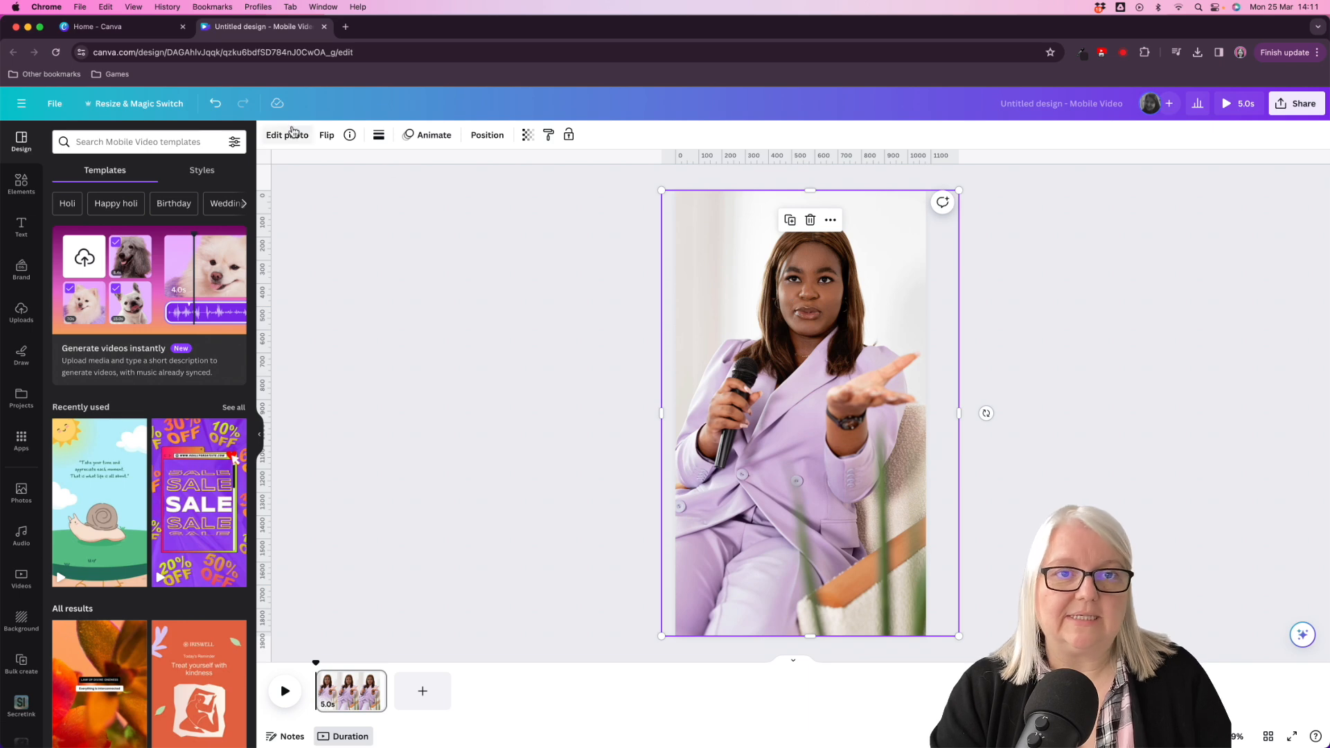
- Remove the background from the duplicated photo and keep the cutout aligned over the original
left_click(271, 138)
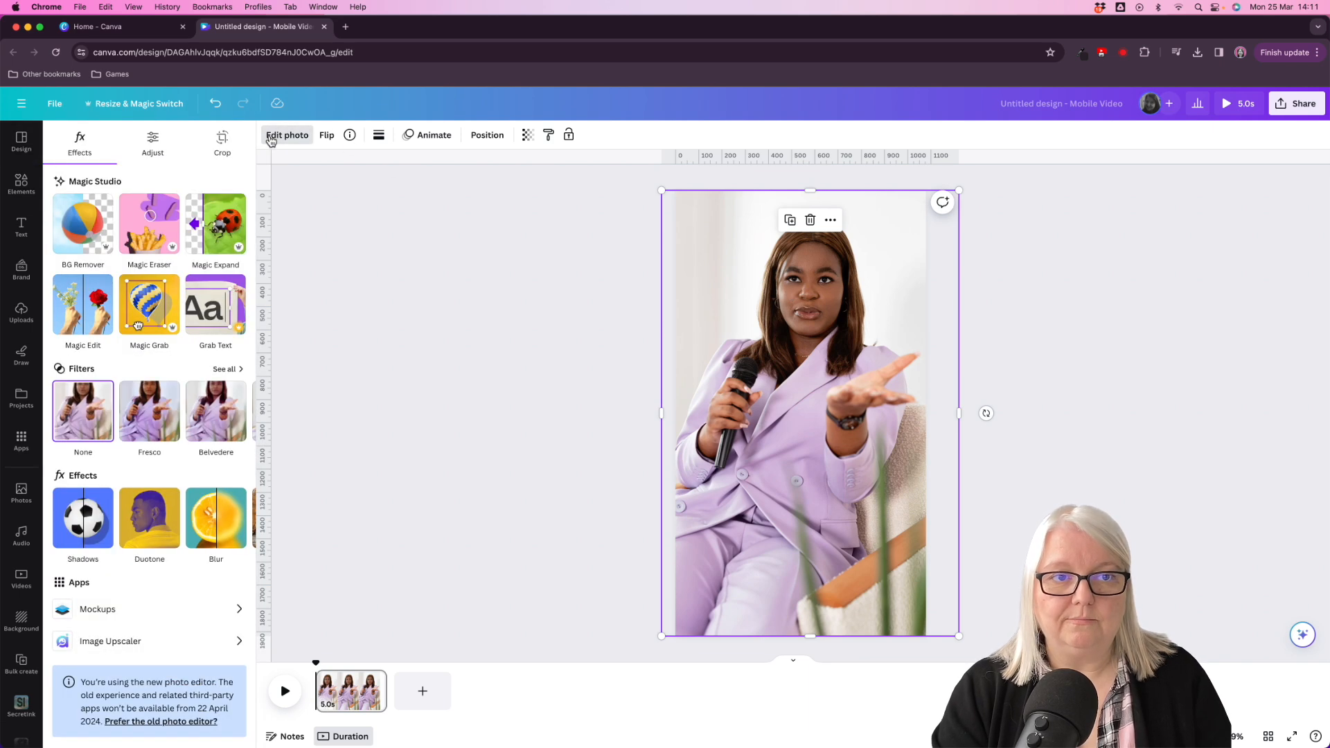
left_click(91, 229)
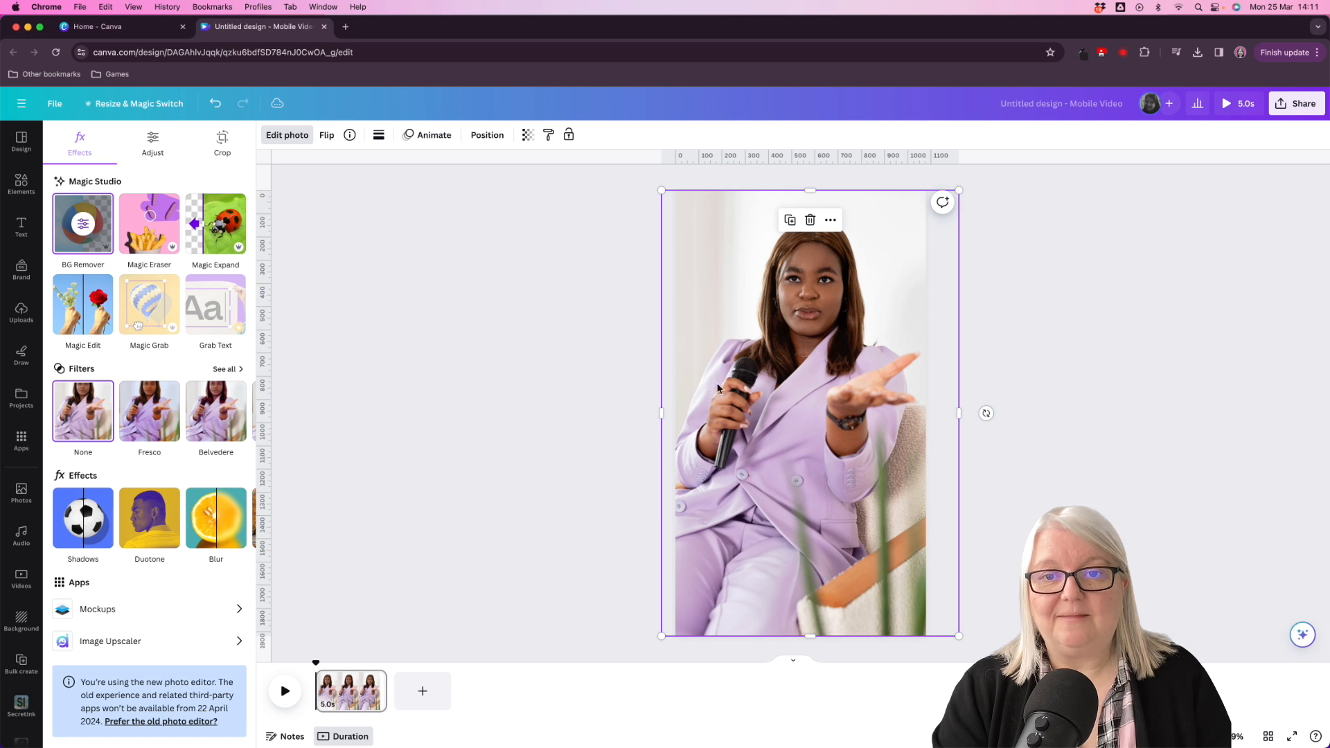
mouse_move(784, 426)
left_mouse_down()
mouse_move(798, 447)
mouse_move(750, 451)
mouse_move(786, 430)
left_mouse_up()
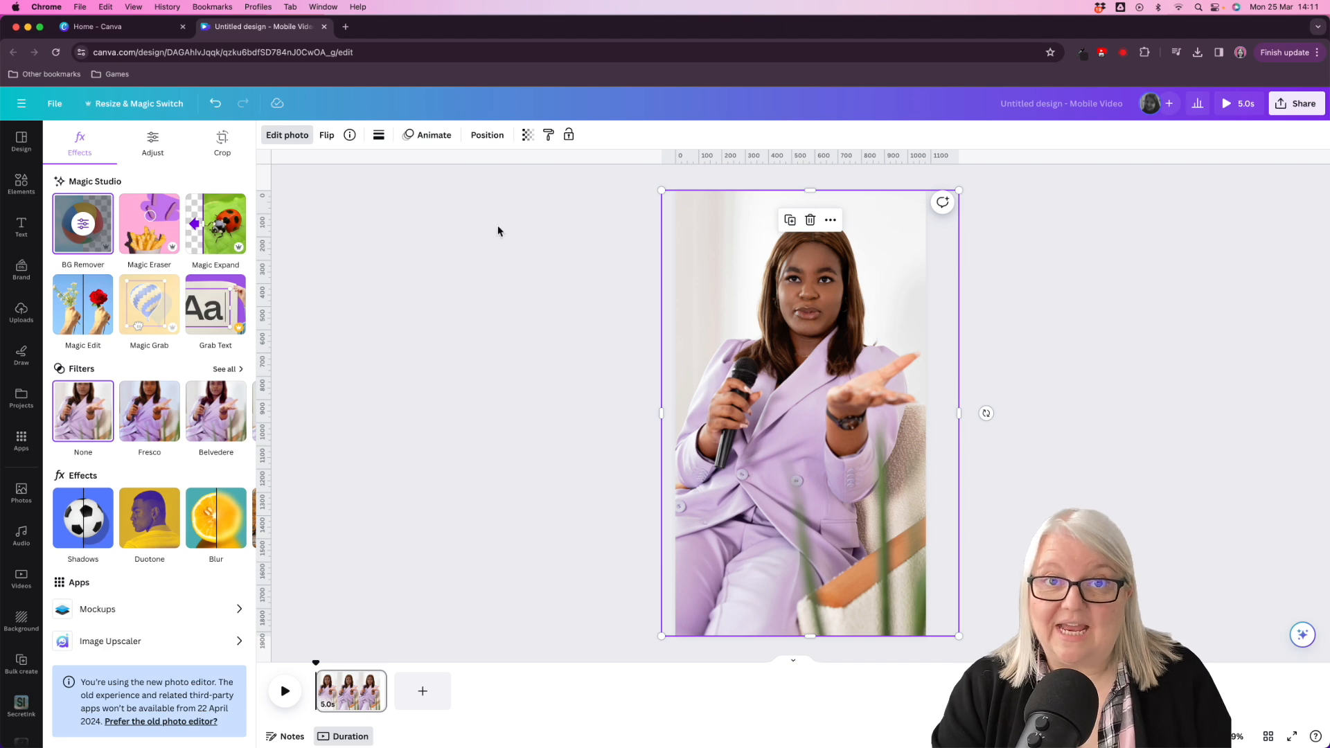
- Add a heading with the text "SPEAKER - SPEAKER - SPEAKER - SPEAKER -"
left_click(21, 226)
left_click(137, 234)
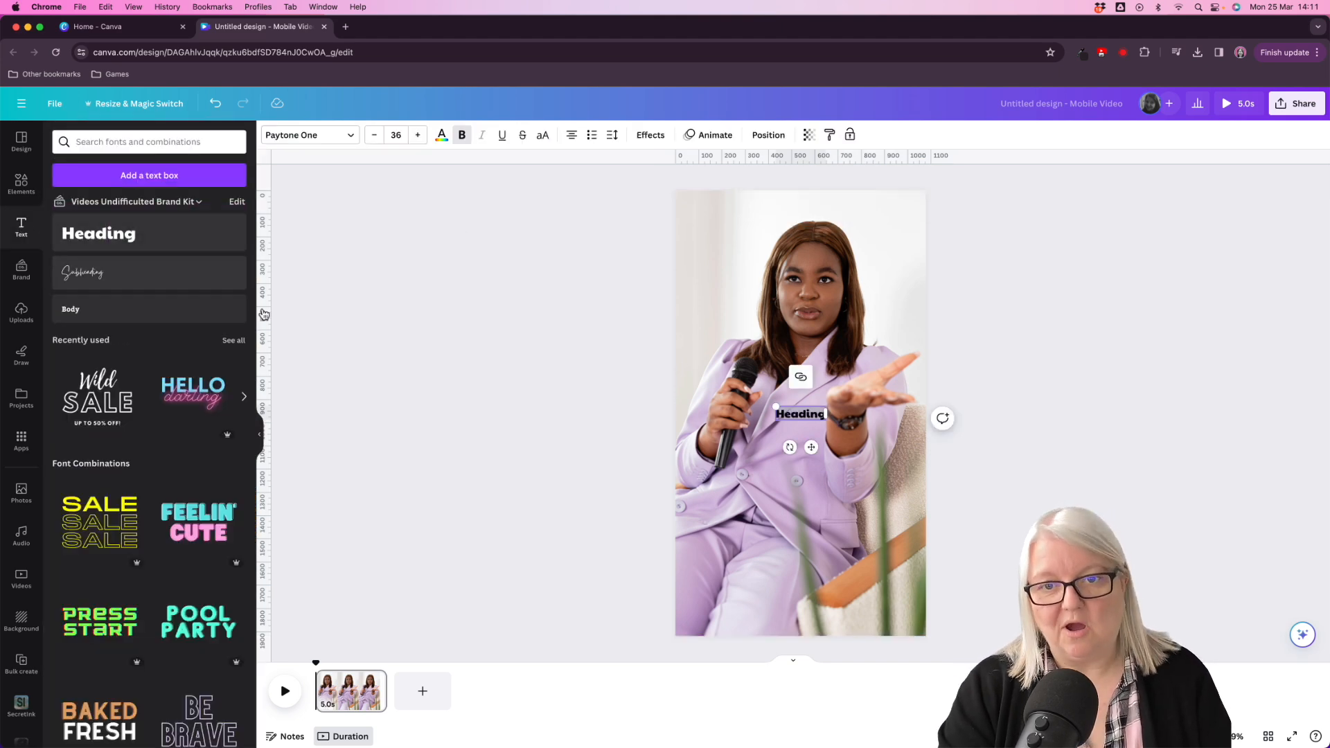
type("SPEAK")
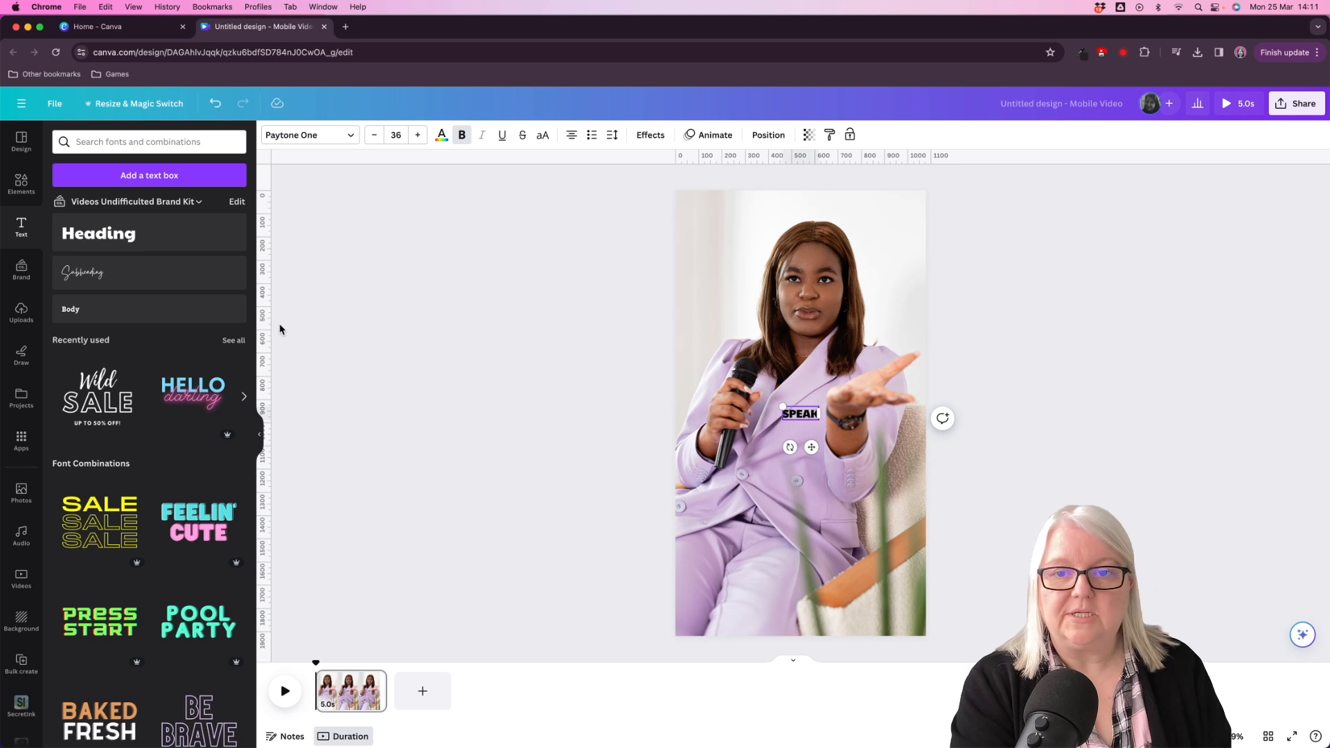
type("ER -")
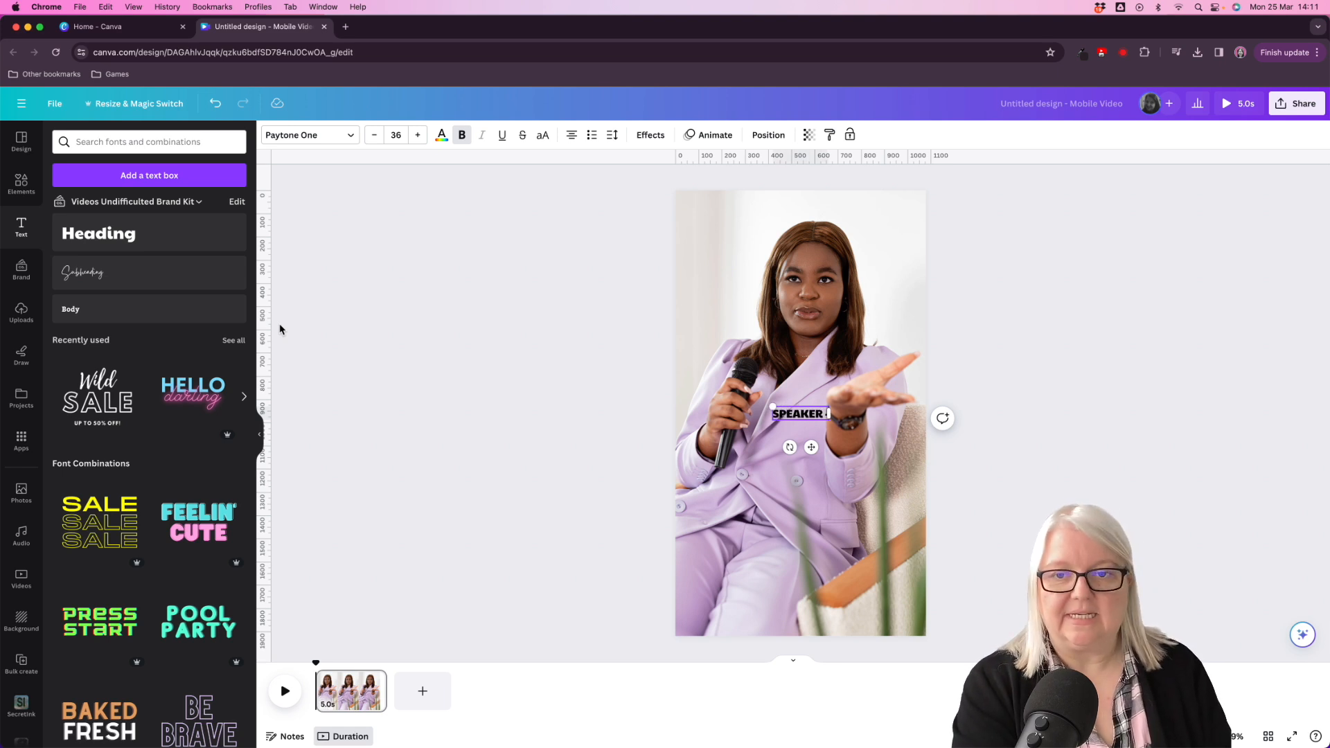
type(" SPEAKER - SPEA")
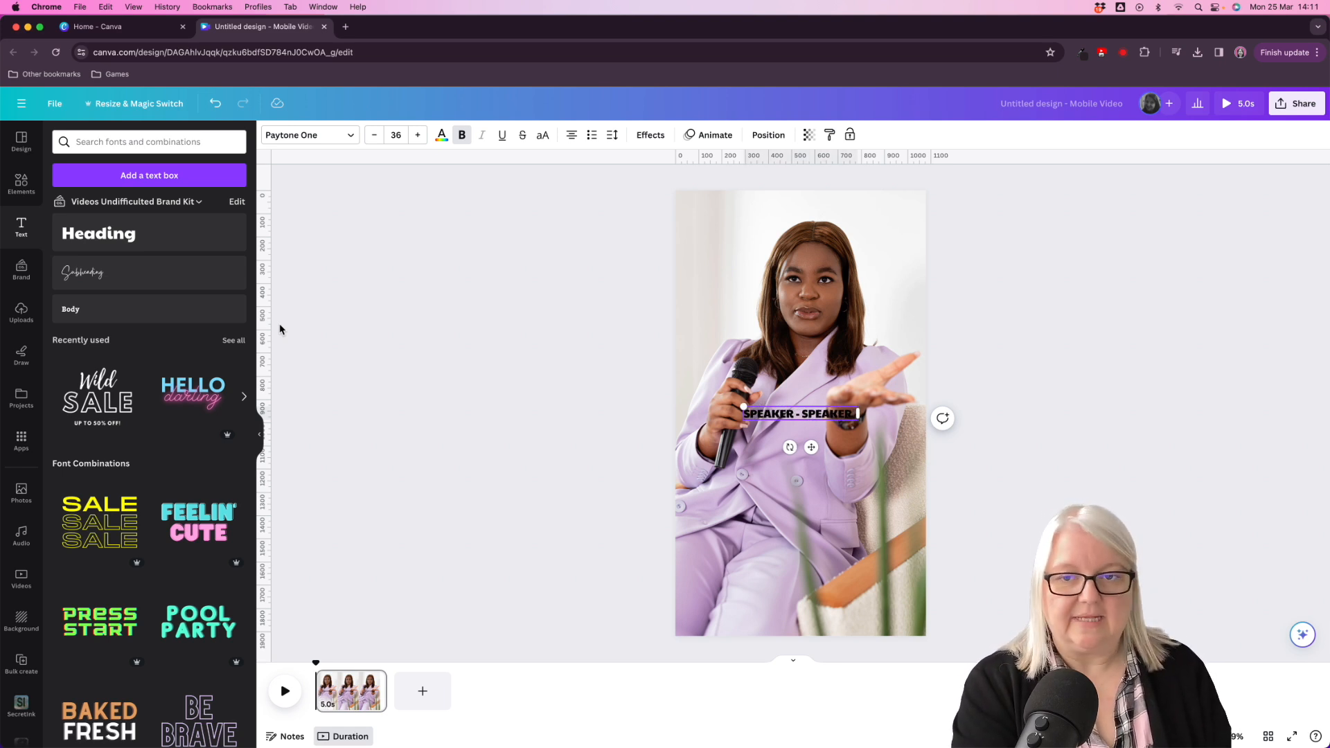
type("KER")
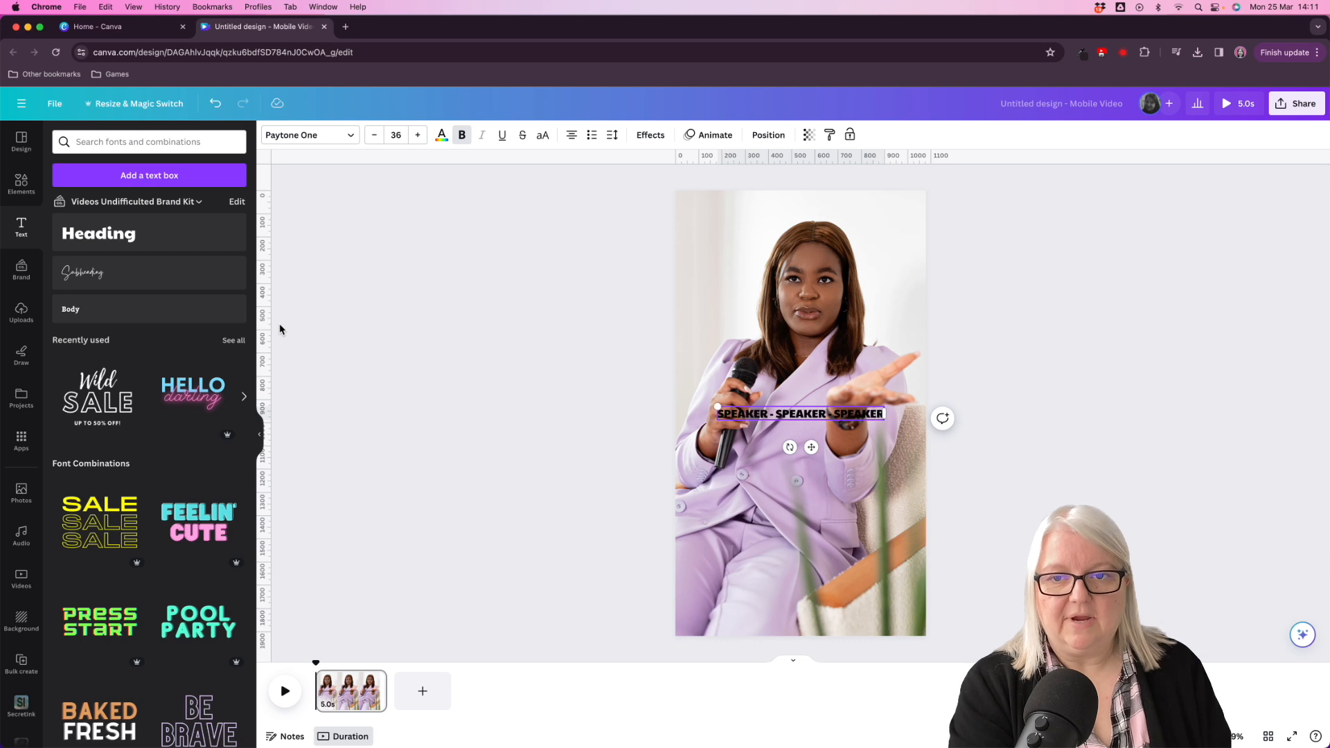
type(" - SPEAKER -")
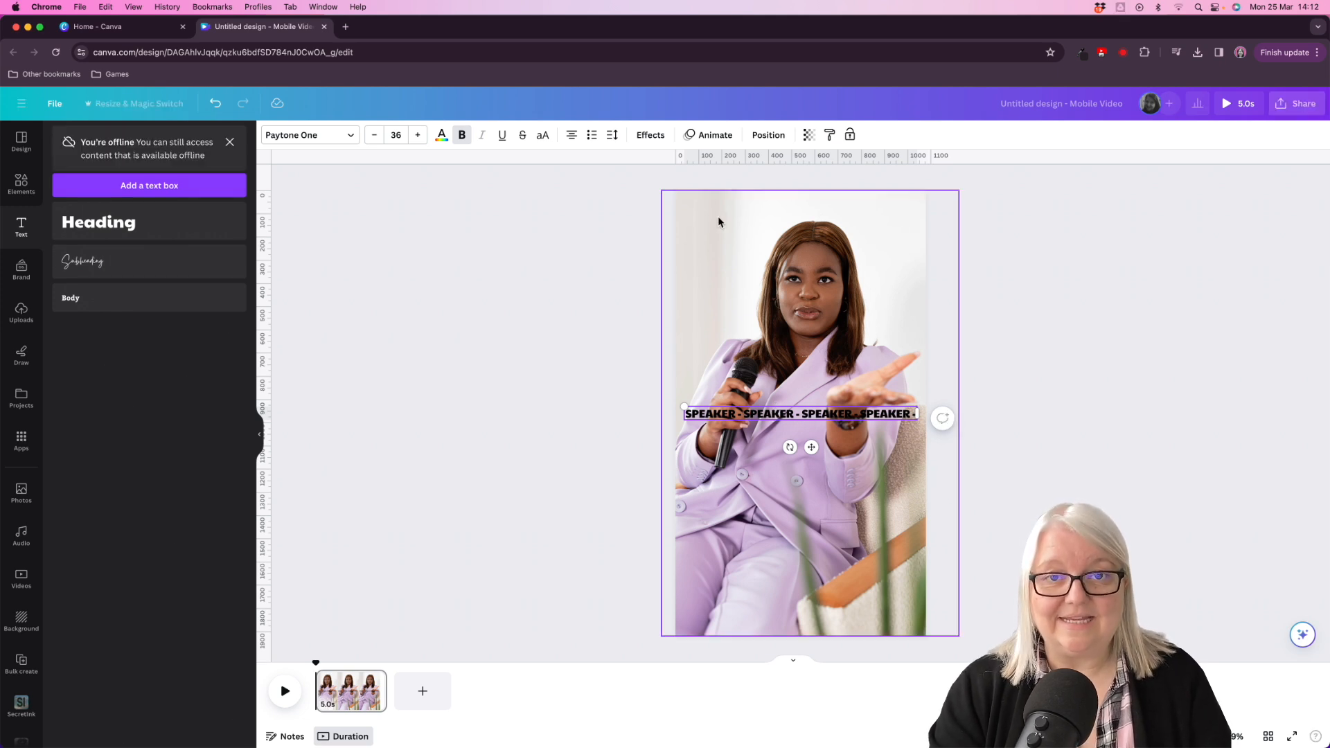
- Apply the Curve shape to the heading and set the curve to 69
left_click(654, 135)
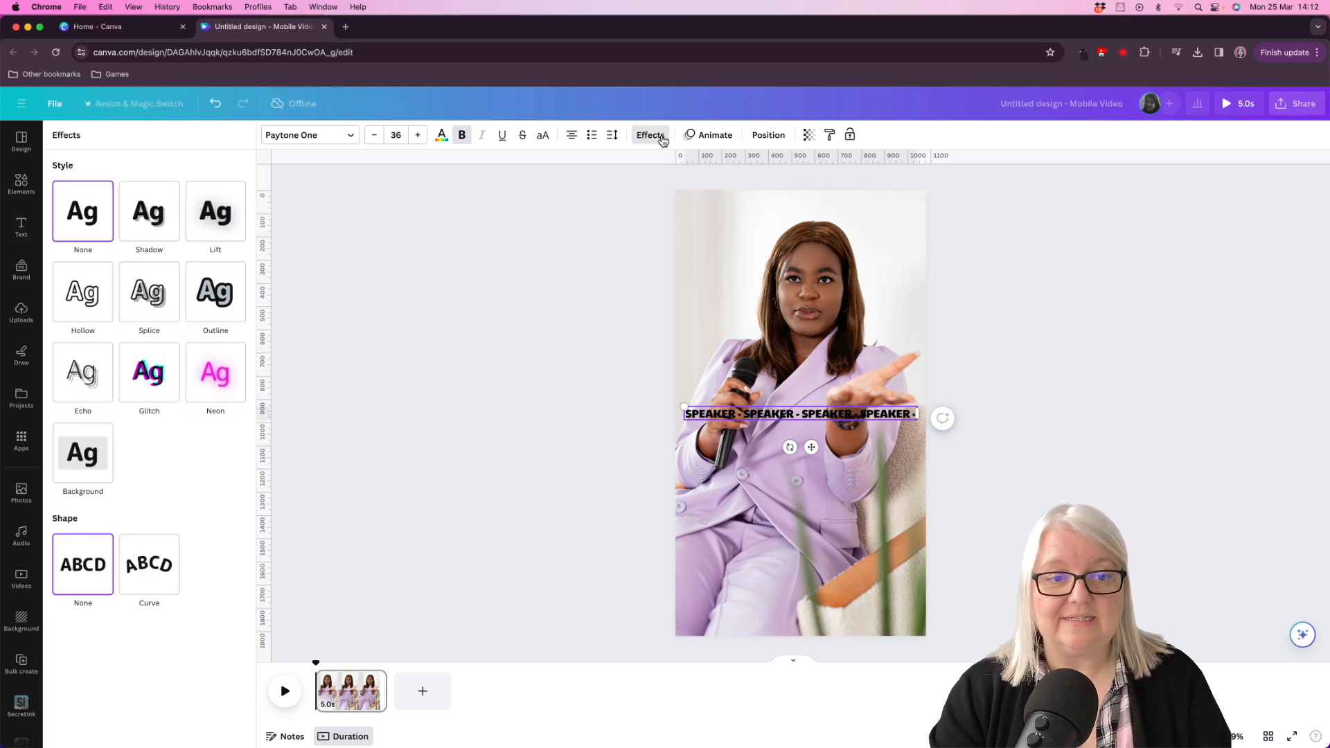
left_click(145, 572)
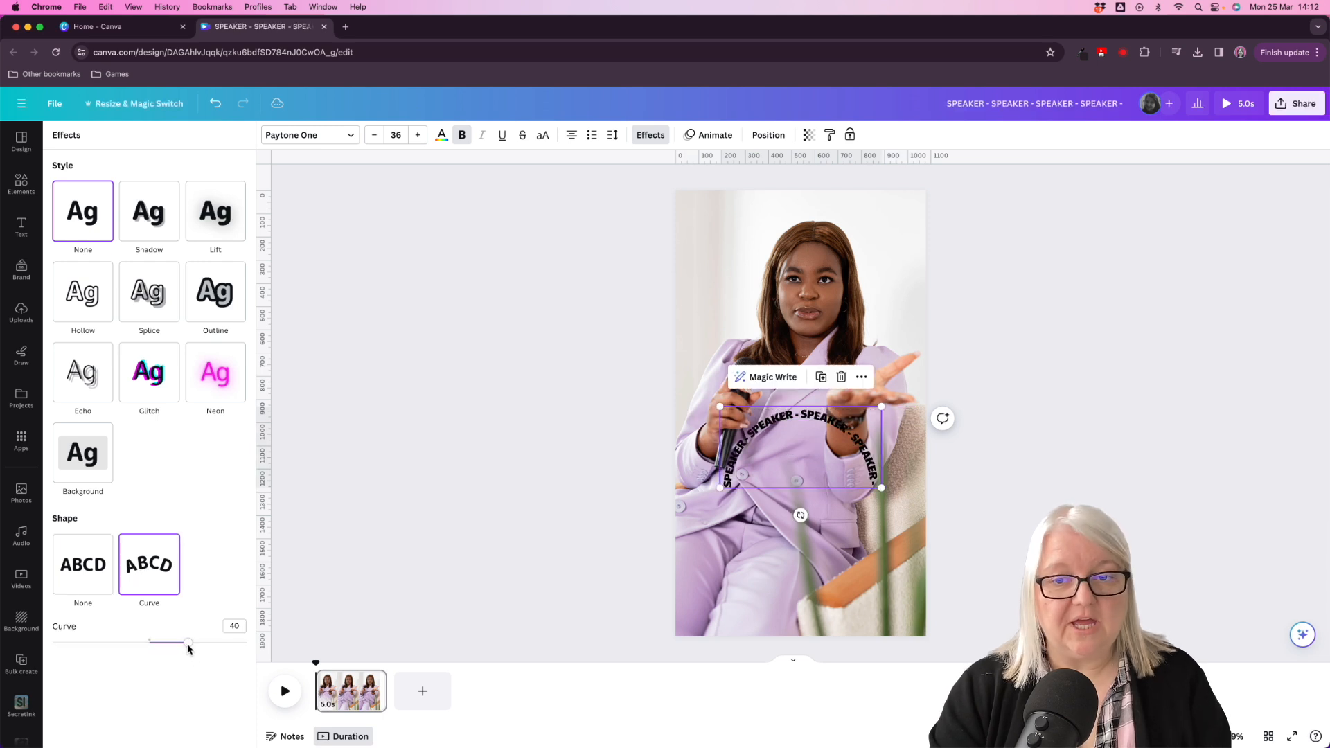
left_click_drag(187, 643, 216, 644)
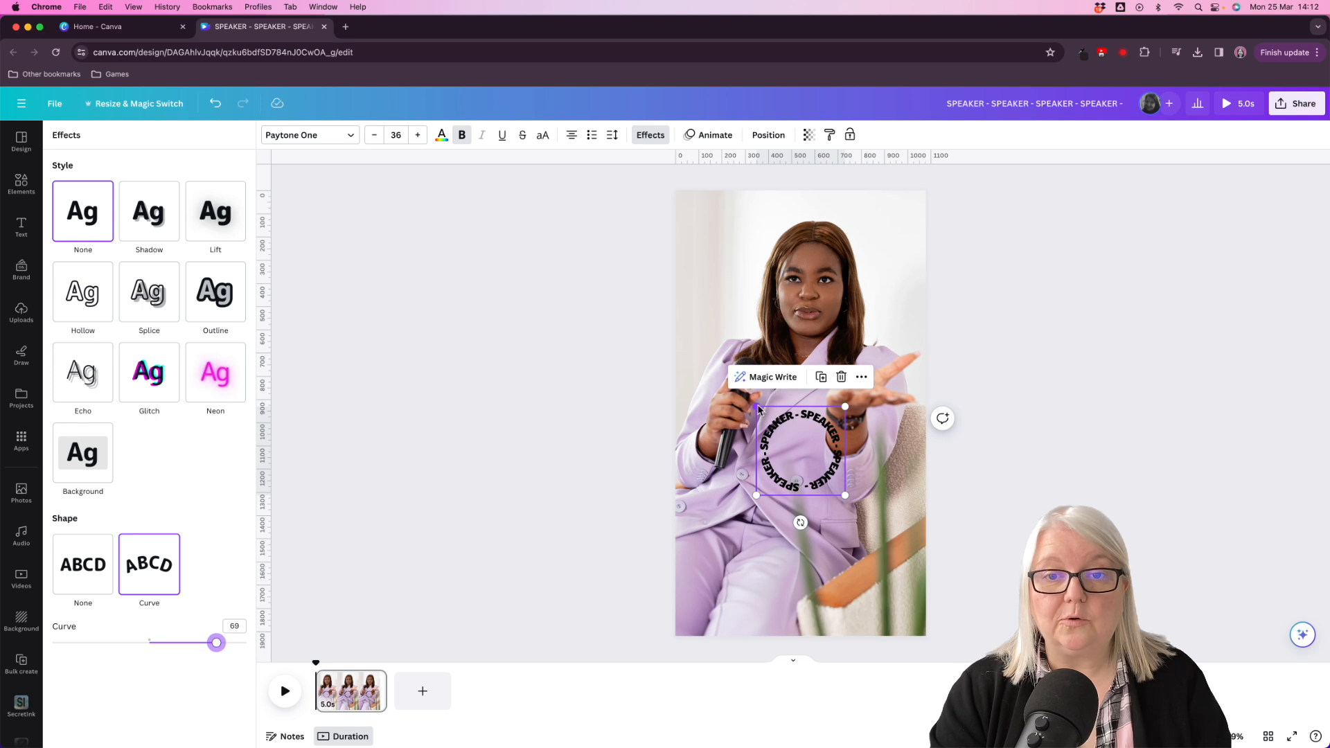
- Enlarge the circular text to the full page width, about font size 102, and place it around the woman's head and torso
left_click_drag(757, 407, 686, 336)
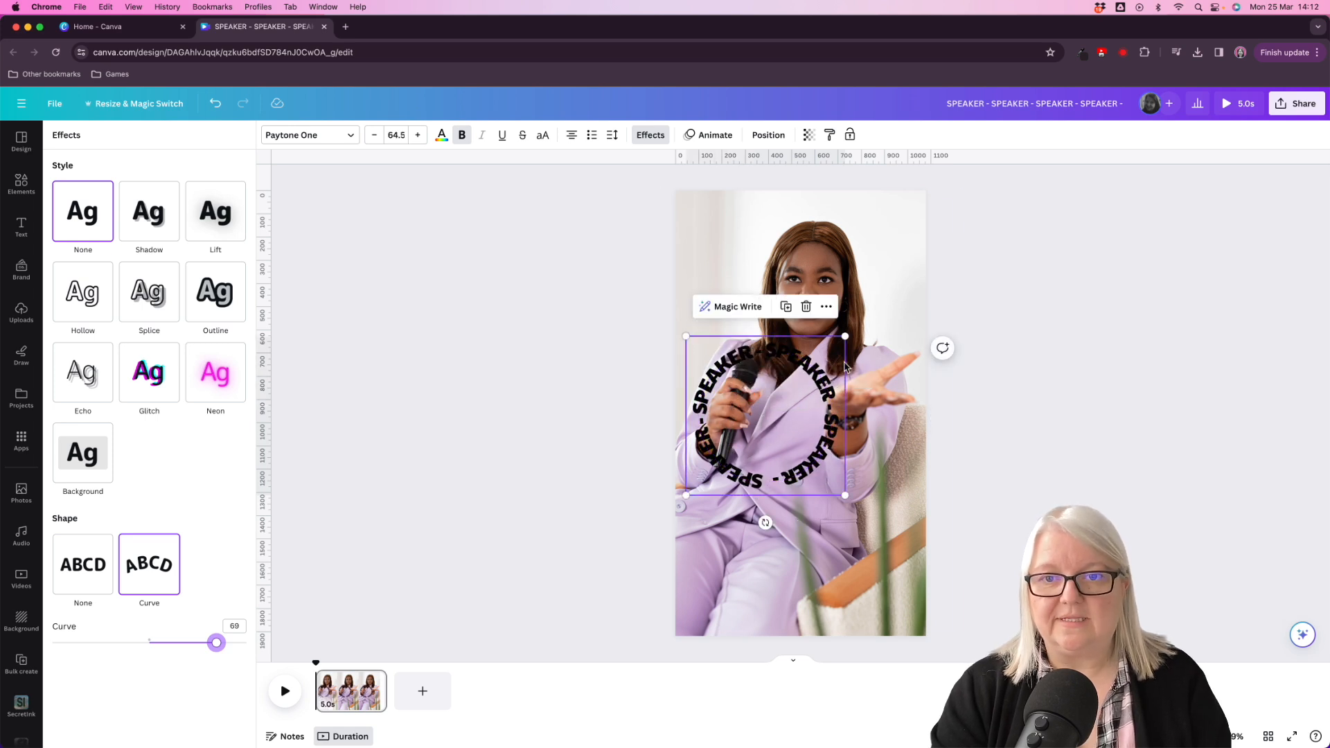
left_click_drag(846, 336, 943, 270)
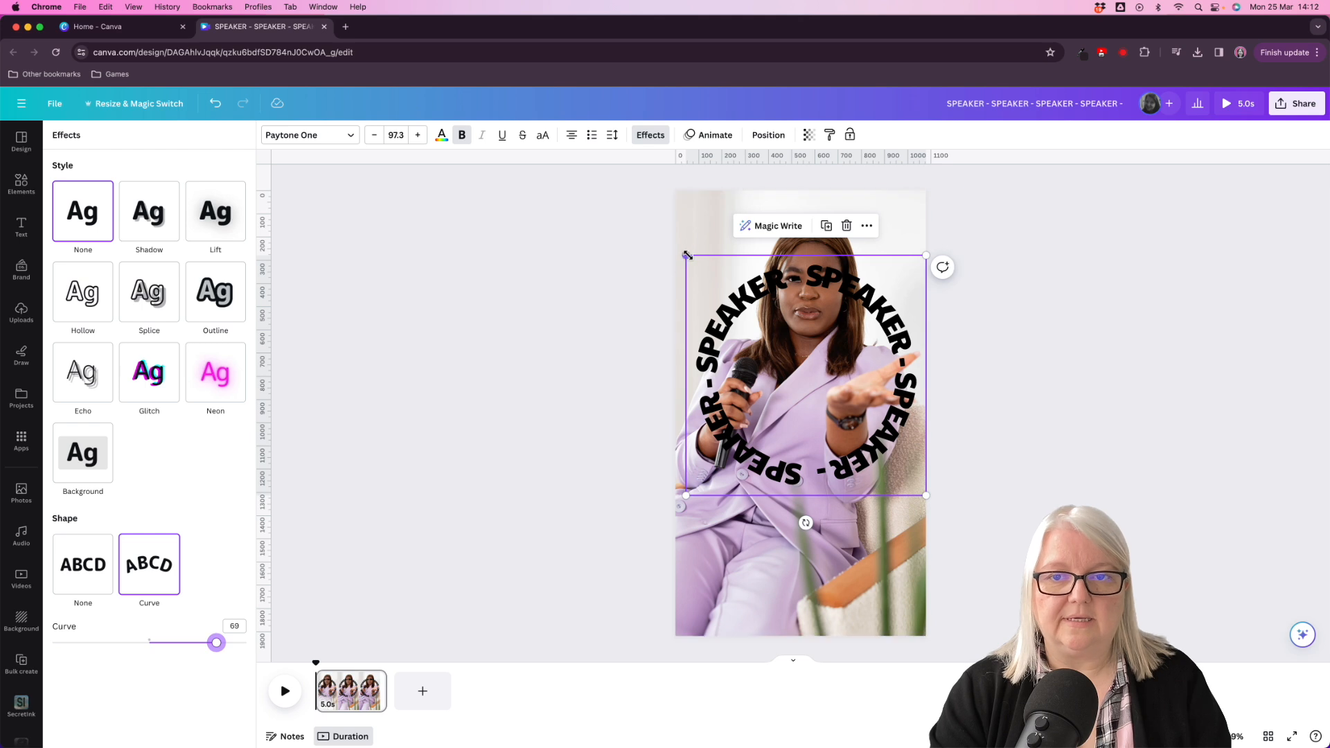
left_click_drag(685, 255, 676, 244)
mouse_move(874, 298)
left_mouse_down()
mouse_move(875, 231)
mouse_move(873, 291)
left_mouse_up()
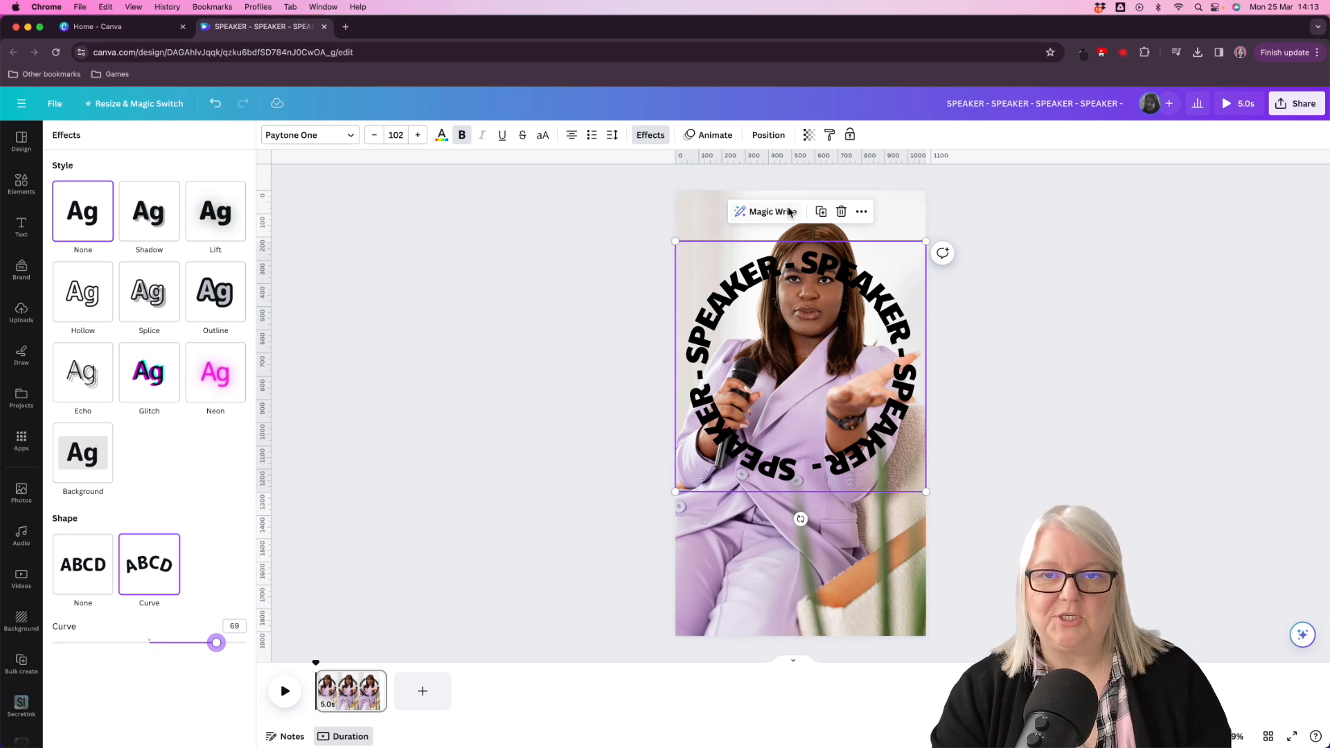
- Move the circular text layer between the background-free cutout and the original photo
left_click(768, 137)
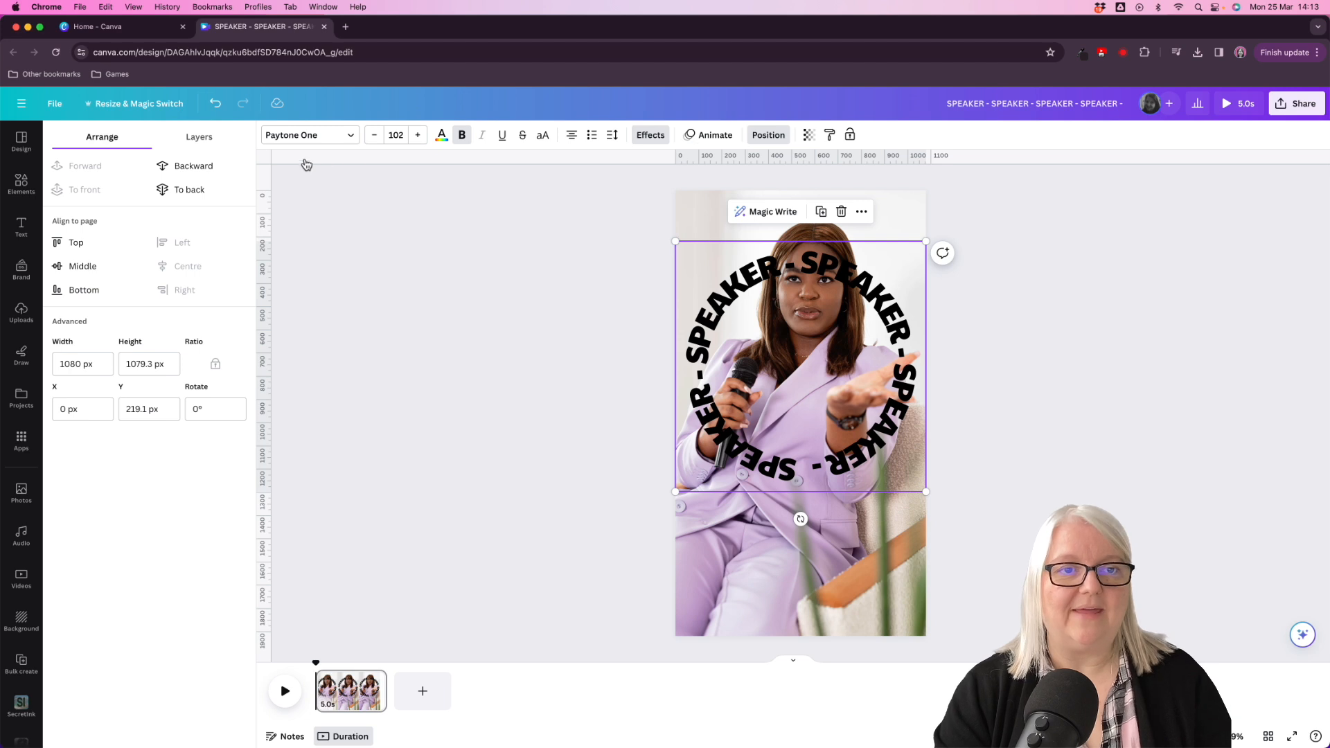
left_click(197, 139)
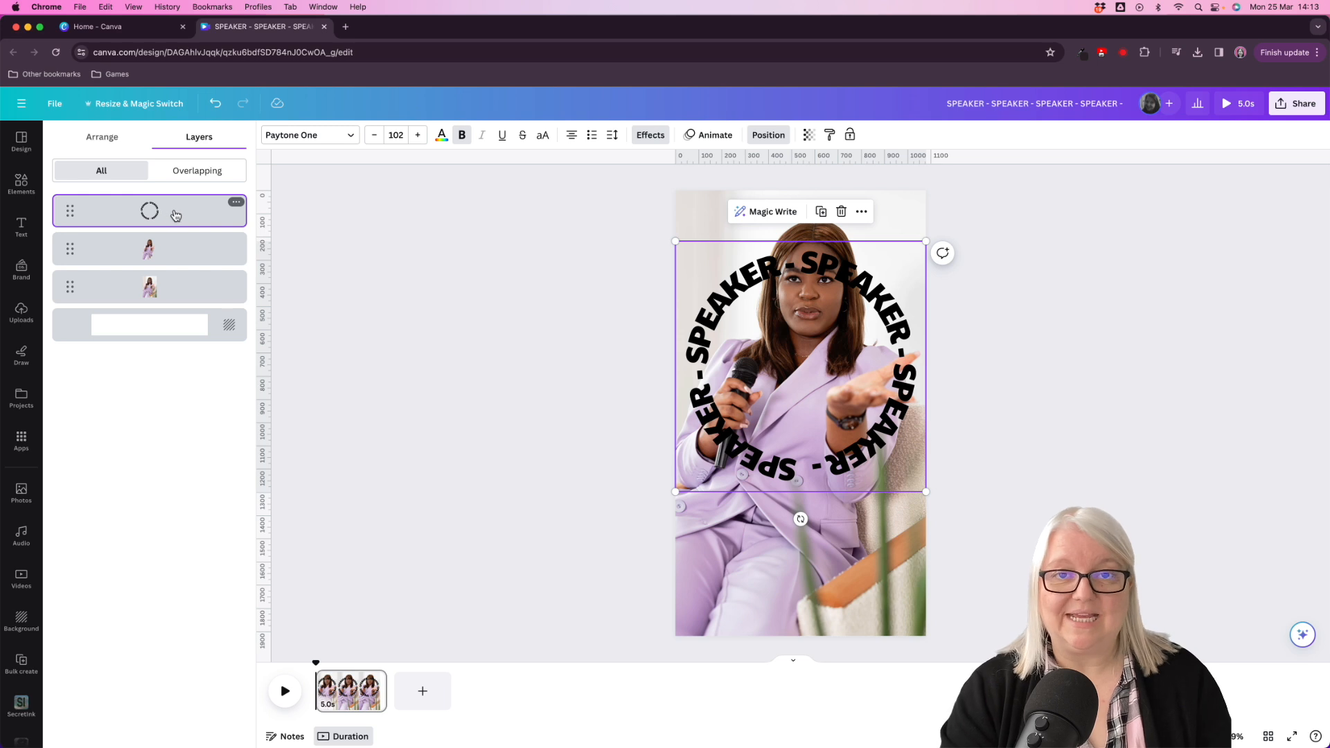
left_click_drag(176, 216, 174, 267)
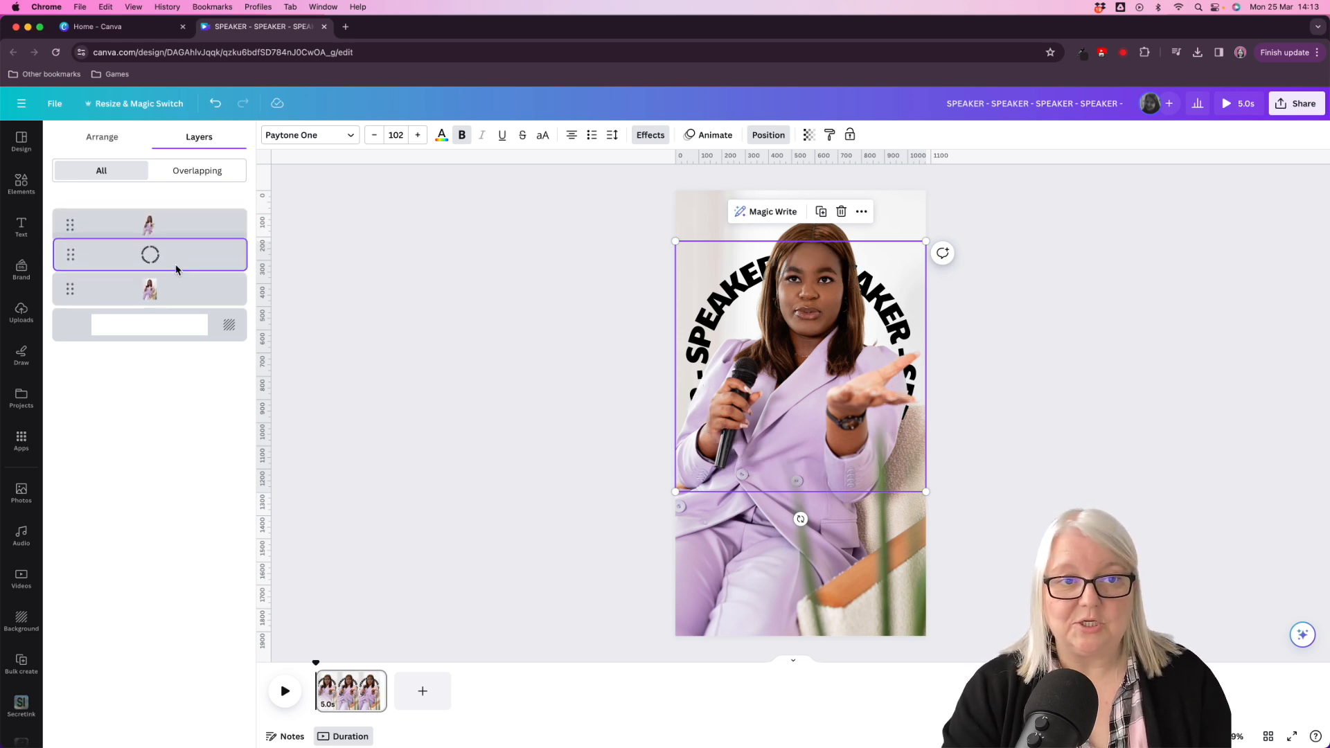
left_click(1021, 312)
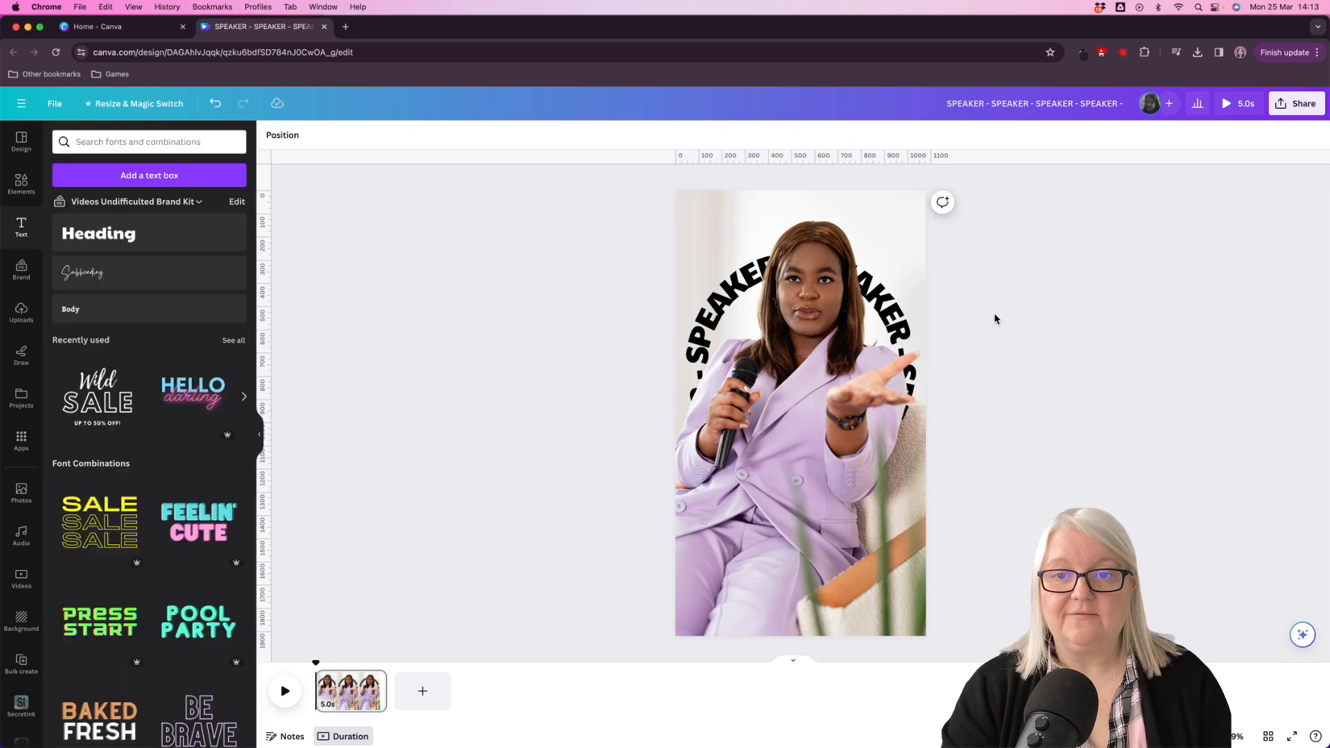
- Erase the jacket area below the microphone from the cutout with a background-remover brush of size 32
left_click(828, 348)
left_click(742, 568)
mouse_move(755, 513)
left_mouse_down()
mouse_move(785, 522)
mouse_move(755, 508)
left_mouse_up()
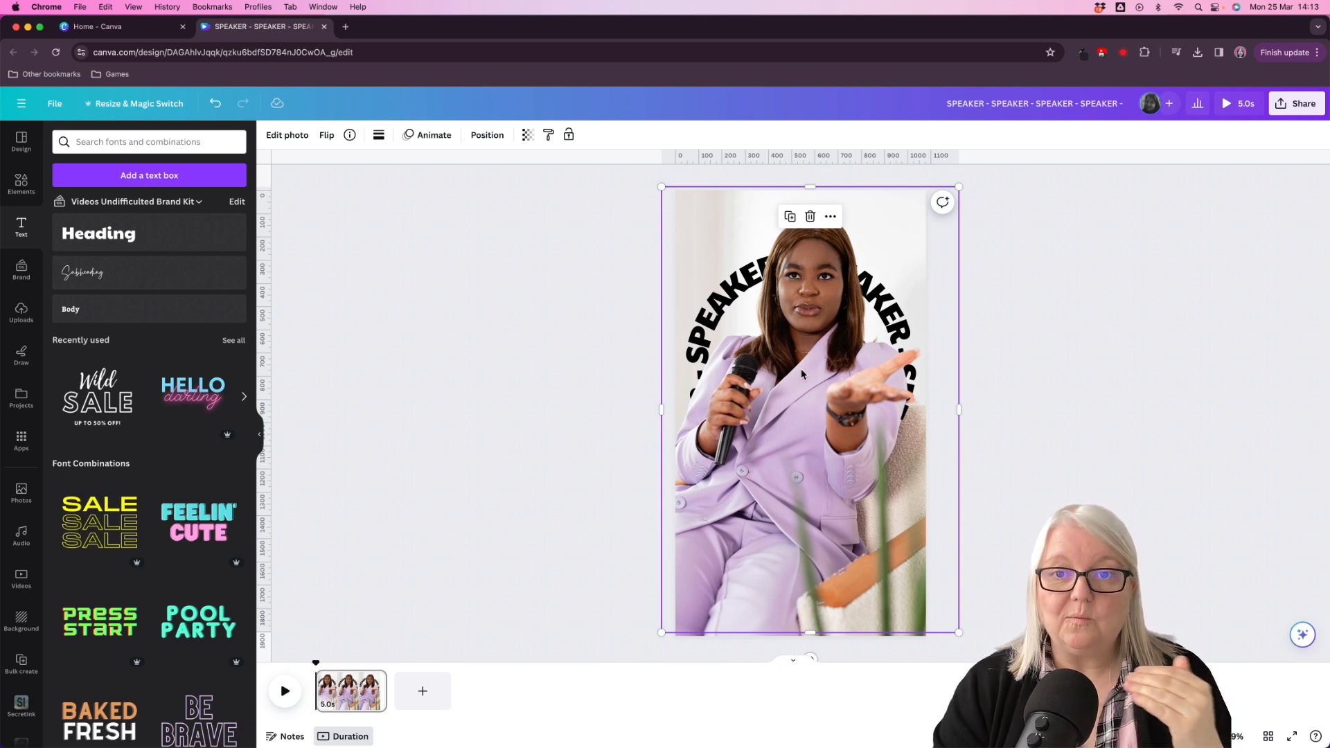
left_click(287, 135)
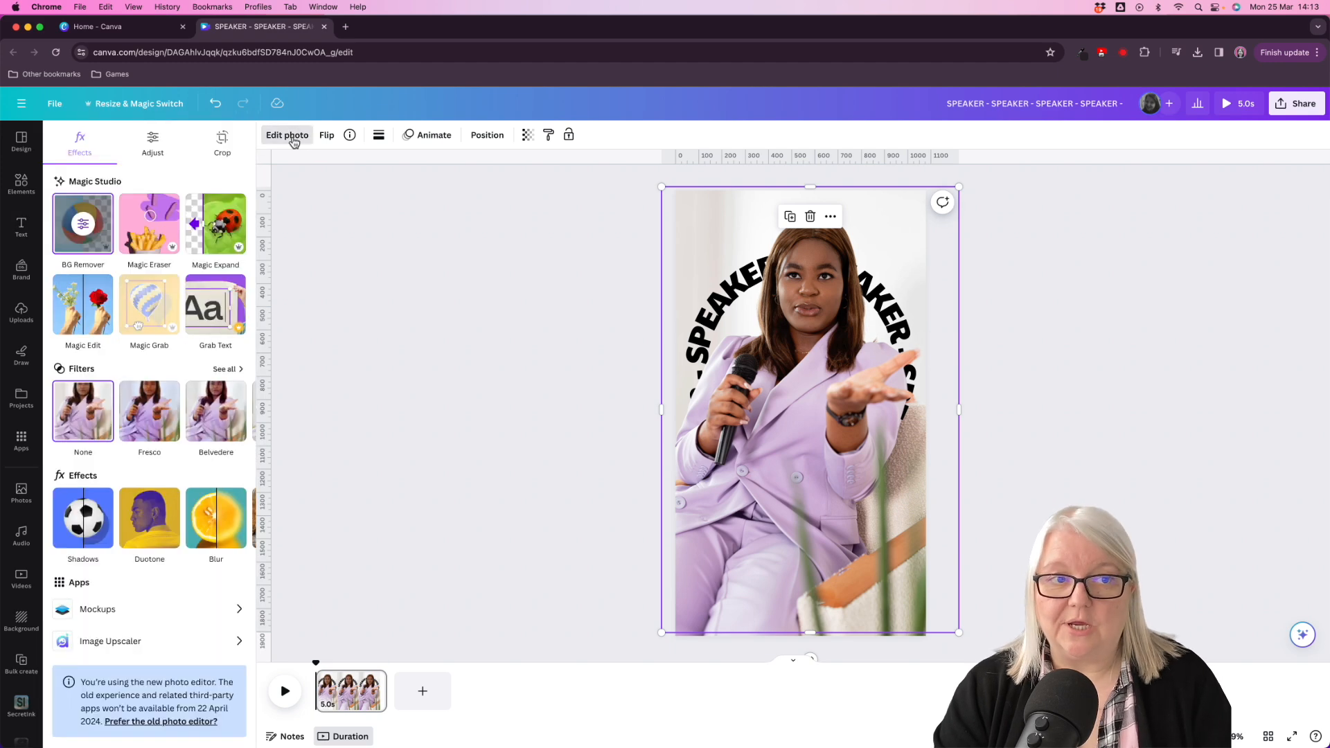
left_click(82, 225)
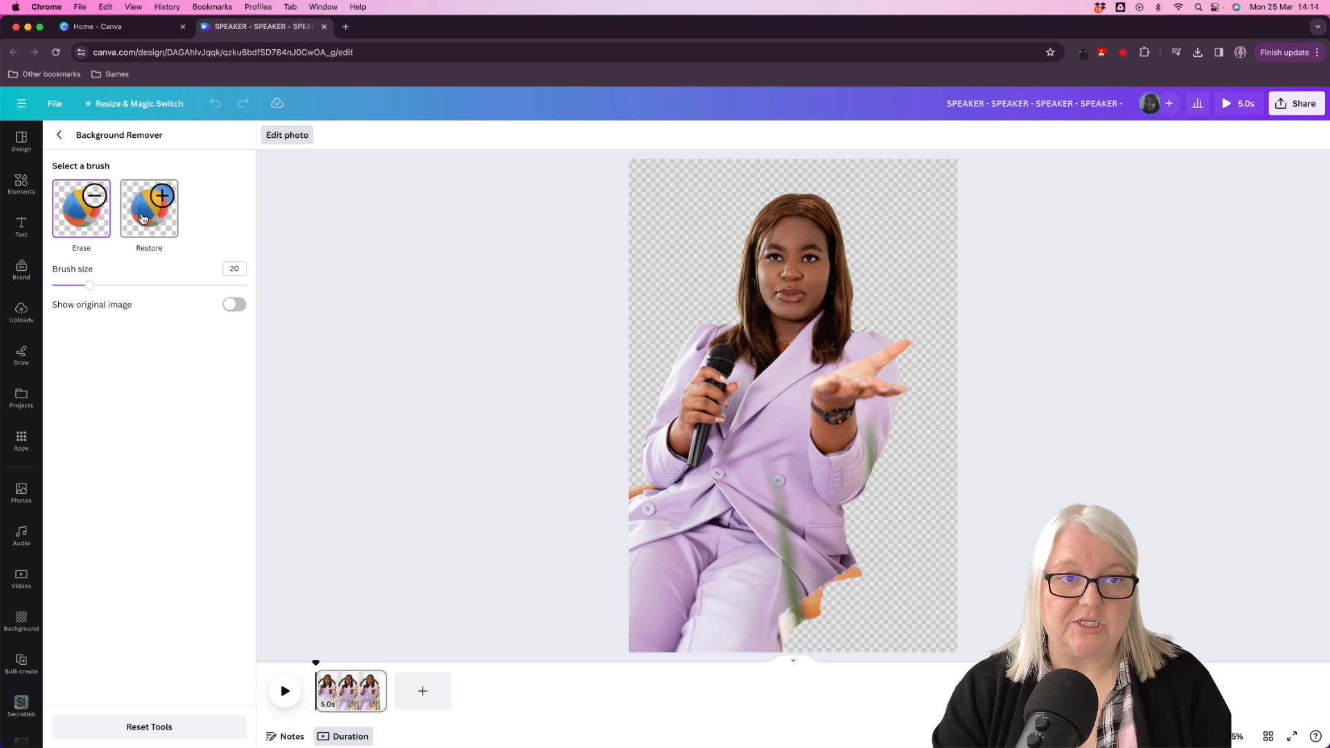
left_click_drag(90, 290, 115, 295)
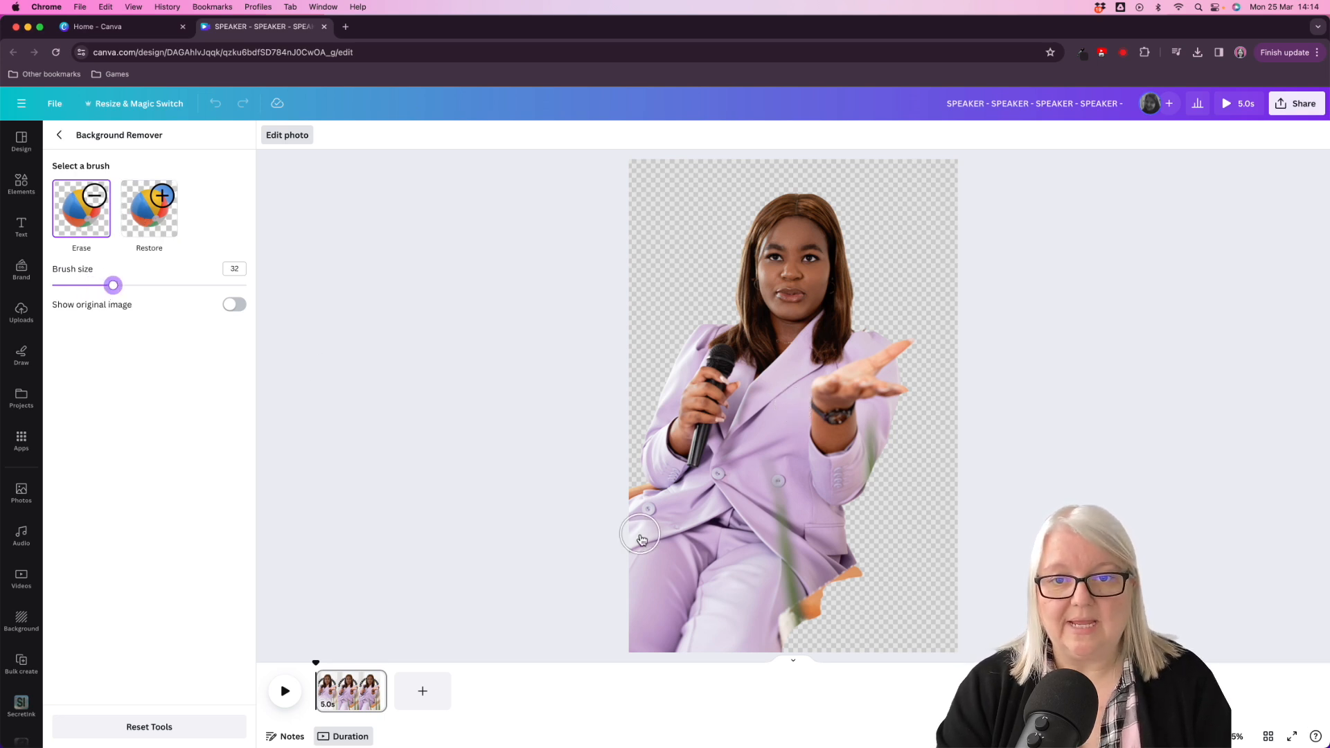
mouse_move(778, 460)
left_mouse_down()
mouse_move(777, 482)
mouse_move(792, 486)
mouse_move(786, 435)
left_mouse_up()
mouse_move(740, 483)
left_mouse_down()
mouse_move(762, 420)
mouse_move(714, 488)
mouse_move(726, 443)
mouse_move(786, 415)
mouse_move(787, 426)
mouse_move(789, 408)
mouse_move(751, 488)
mouse_move(772, 513)
mouse_move(802, 506)
left_mouse_up()
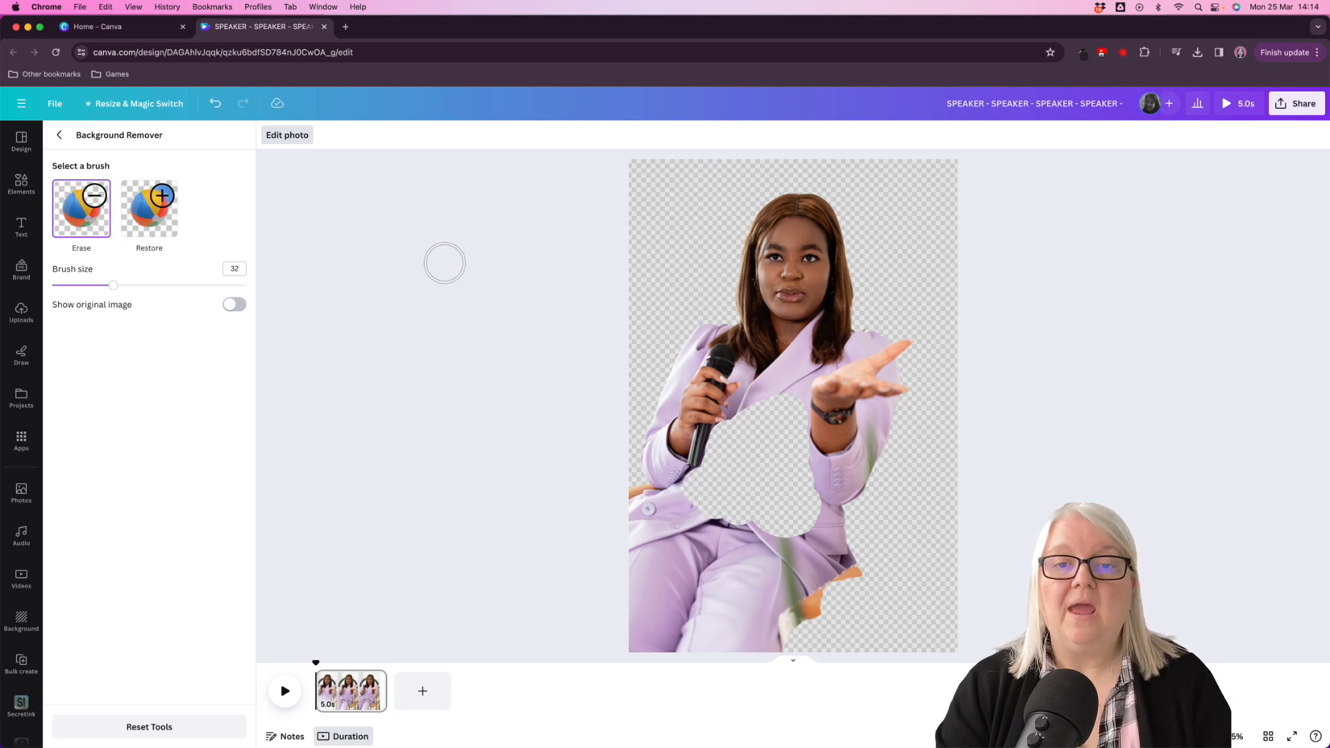
left_click(60, 138)
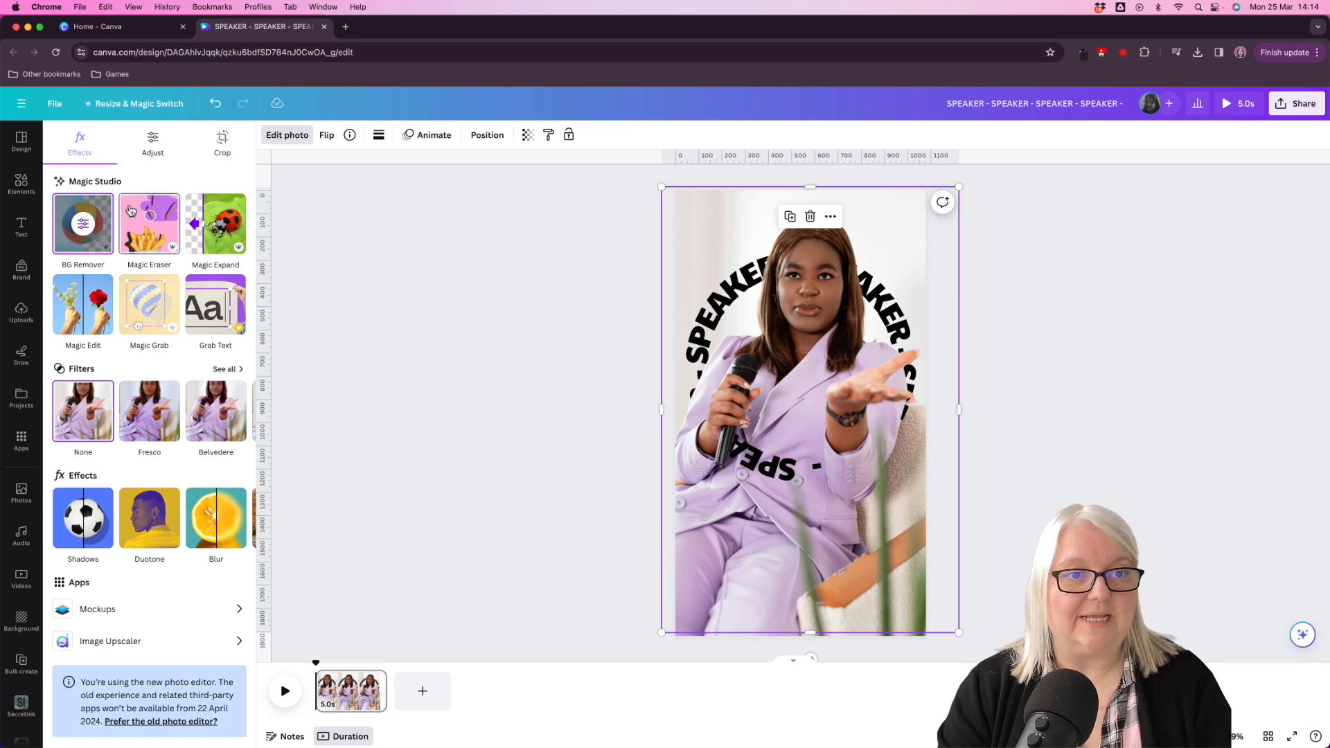
- Erase the sleeve and shoulder edges covering the circular text from the cutout, setting the brush size to 16
left_click(78, 228)
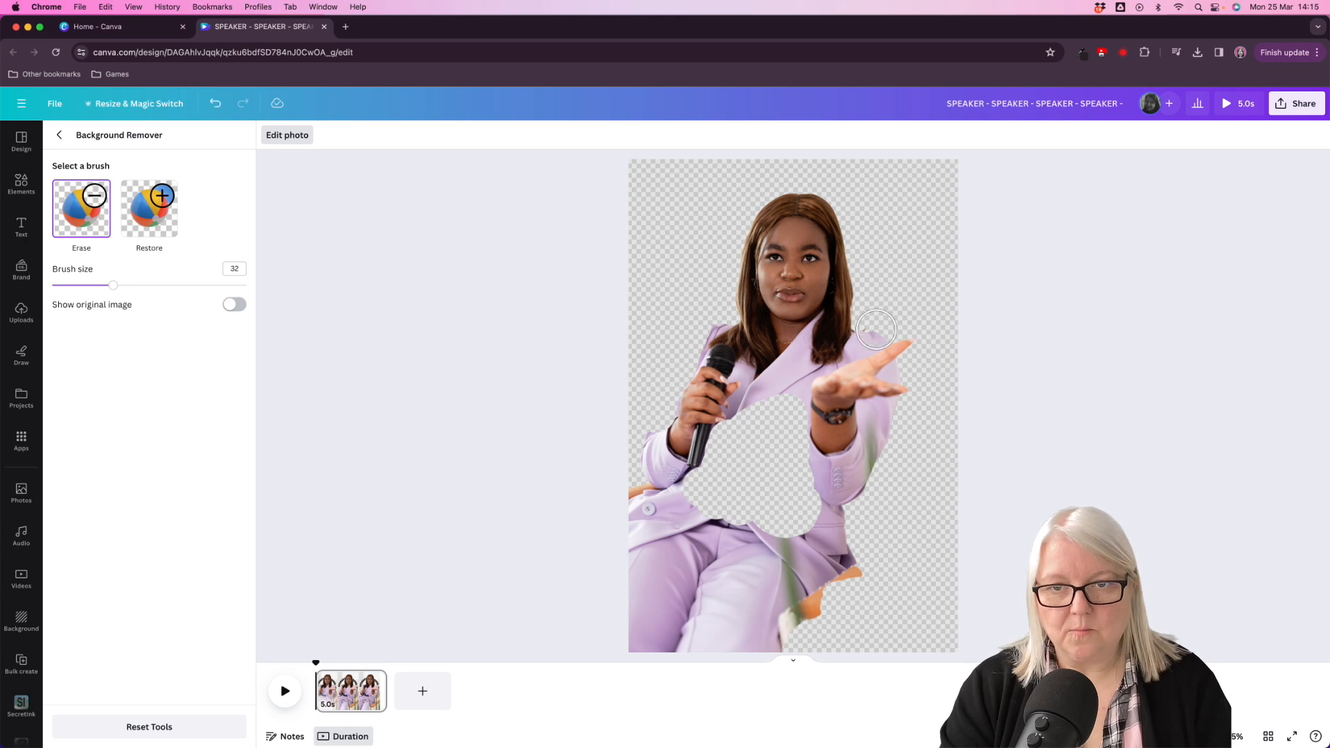
left_click_drag(113, 285, 82, 285)
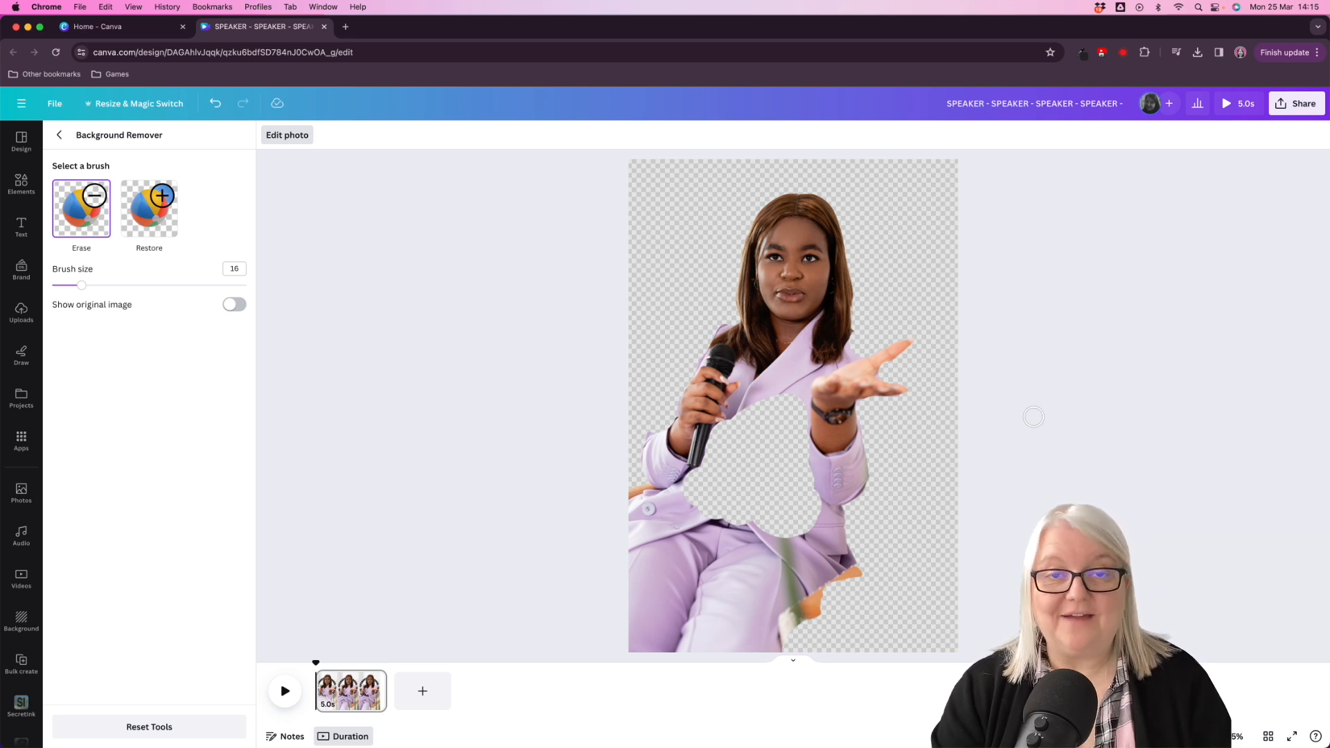
left_click(60, 135)
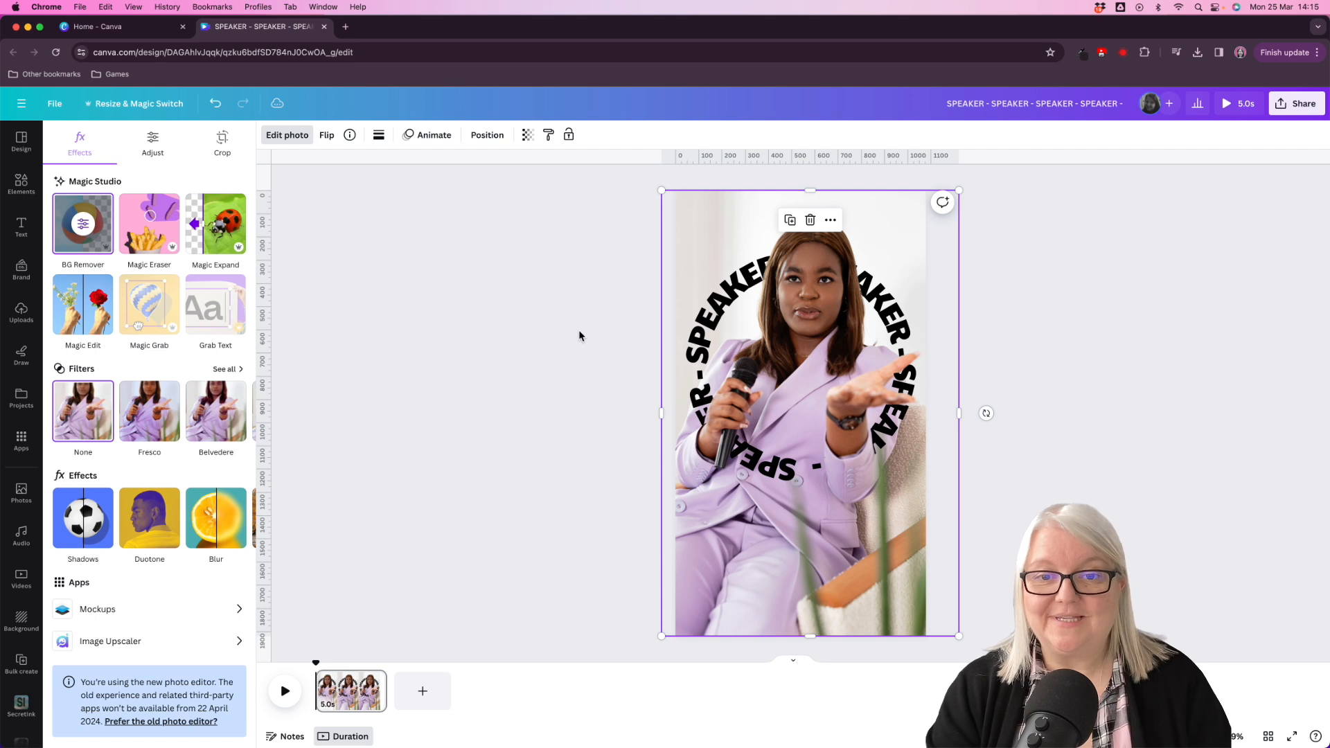
left_click(571, 336)
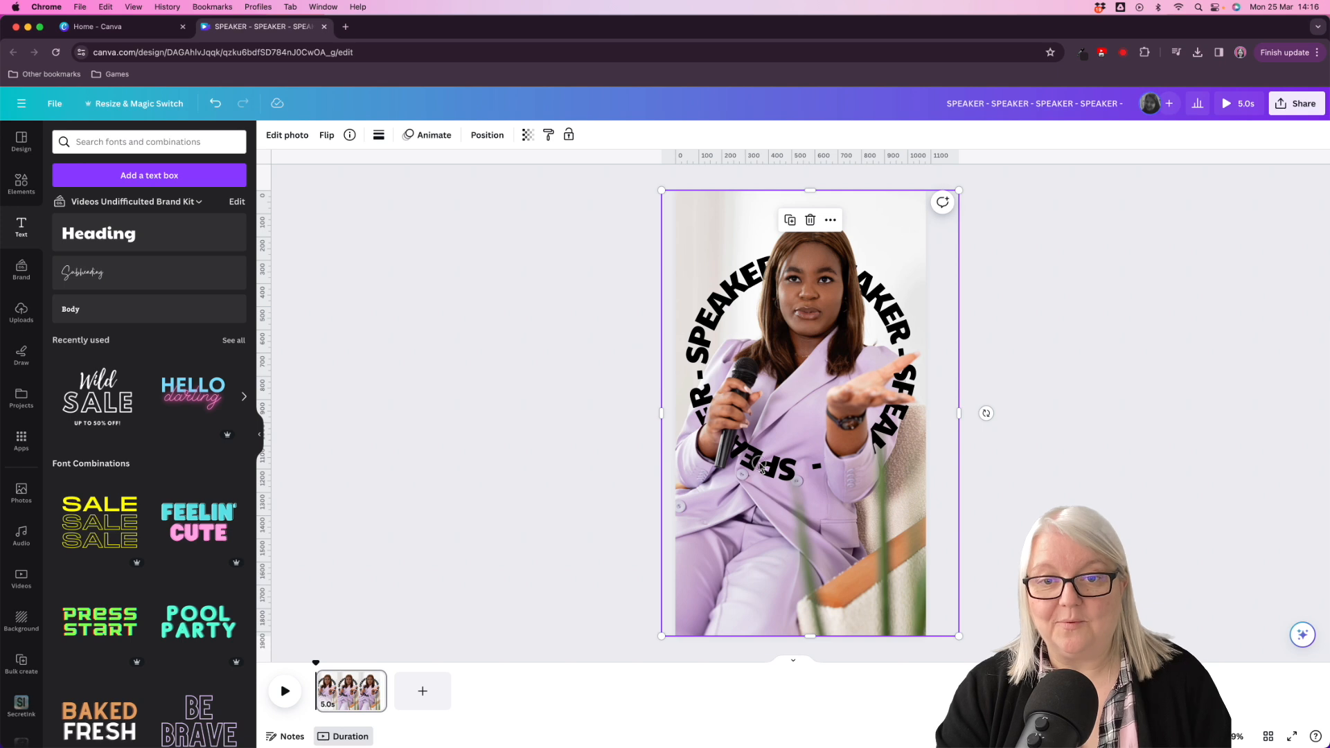
- Select the circular text layer between the two photos and apply the Rotate motion effect to it
left_click(487, 135)
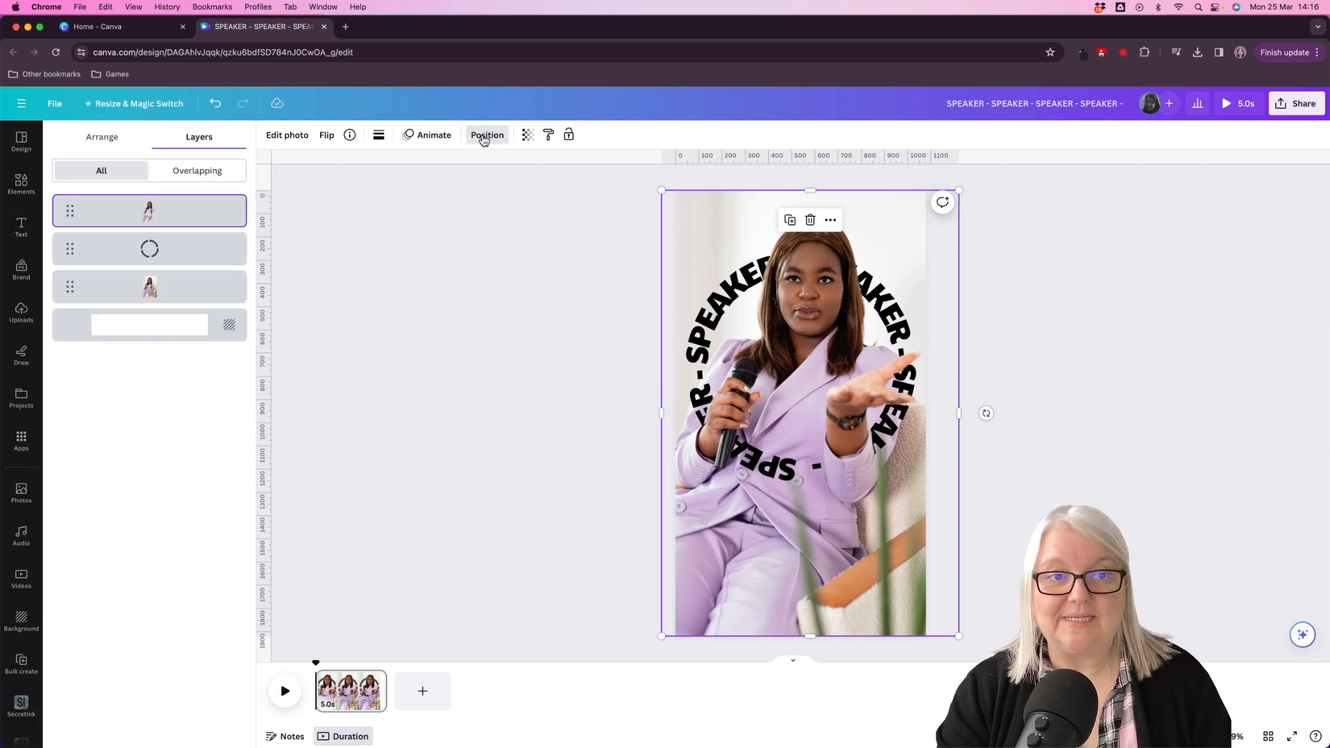
left_click(206, 250)
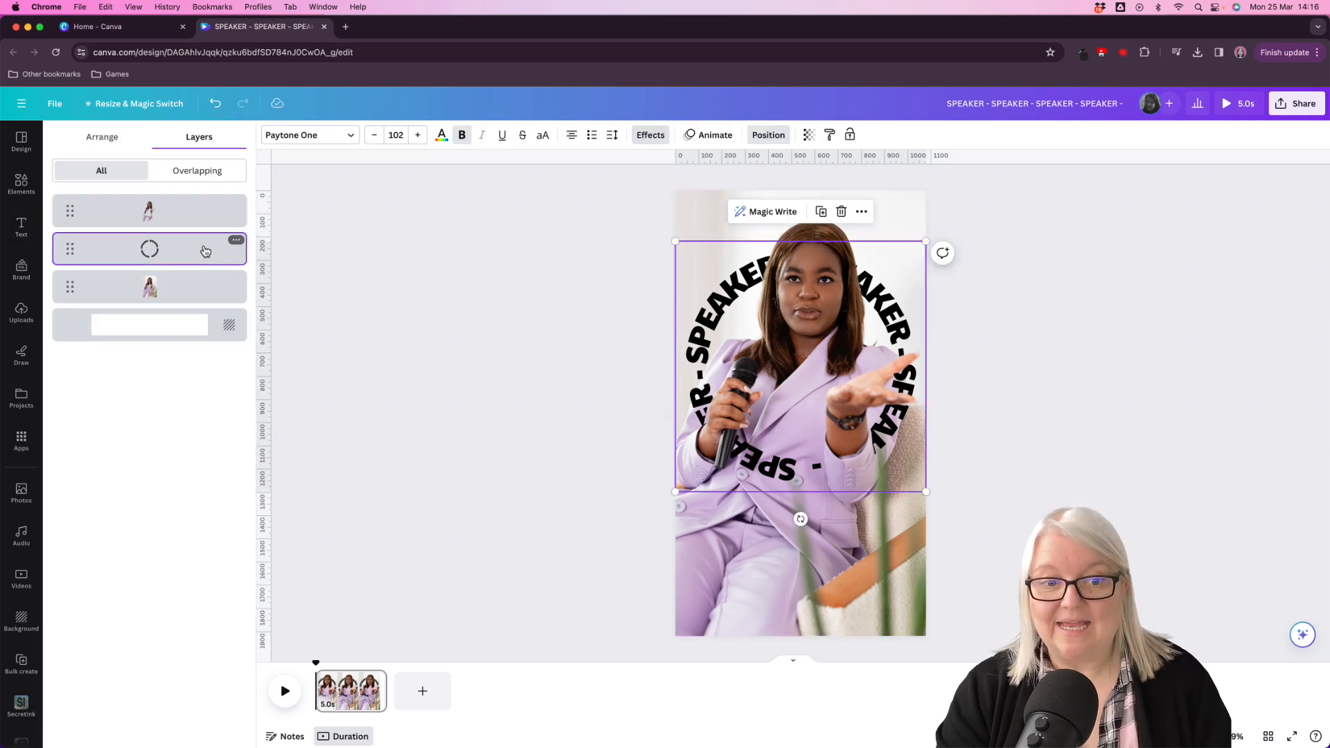
left_click(708, 138)
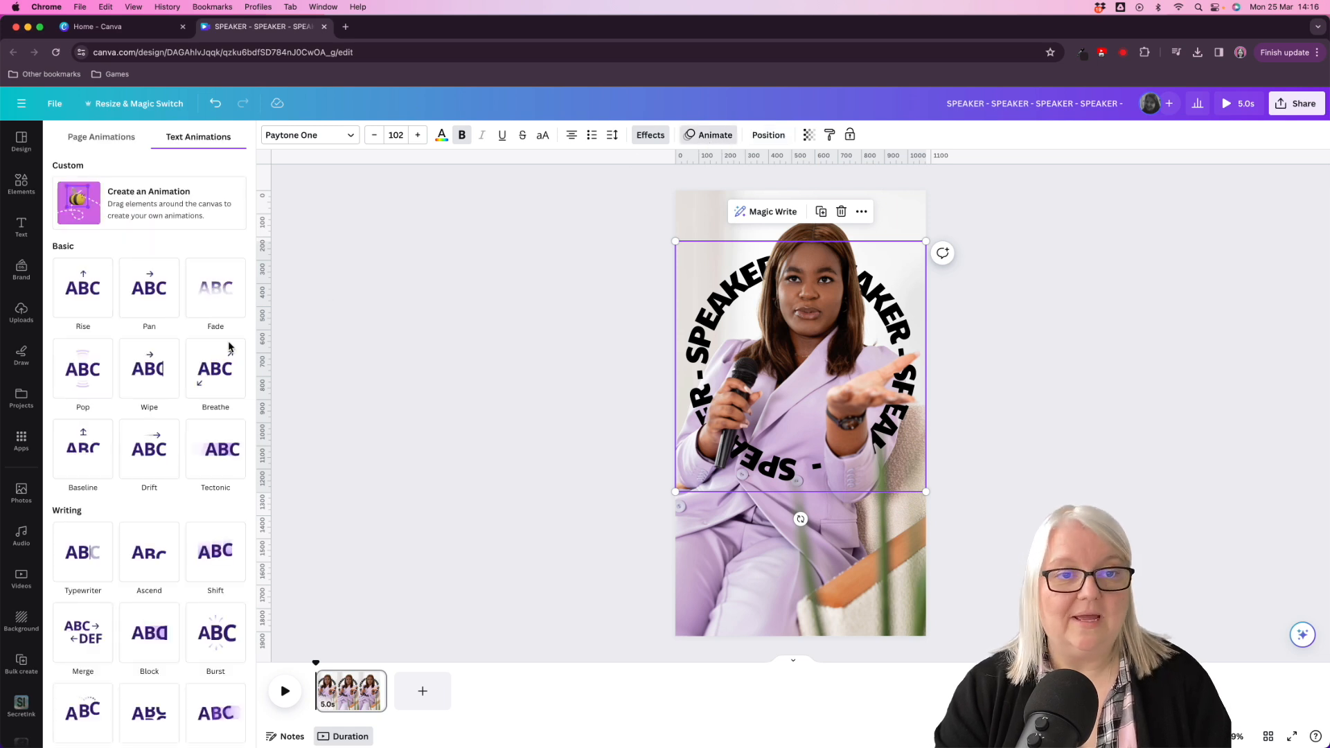
scroll(190, 368, "down", 7)
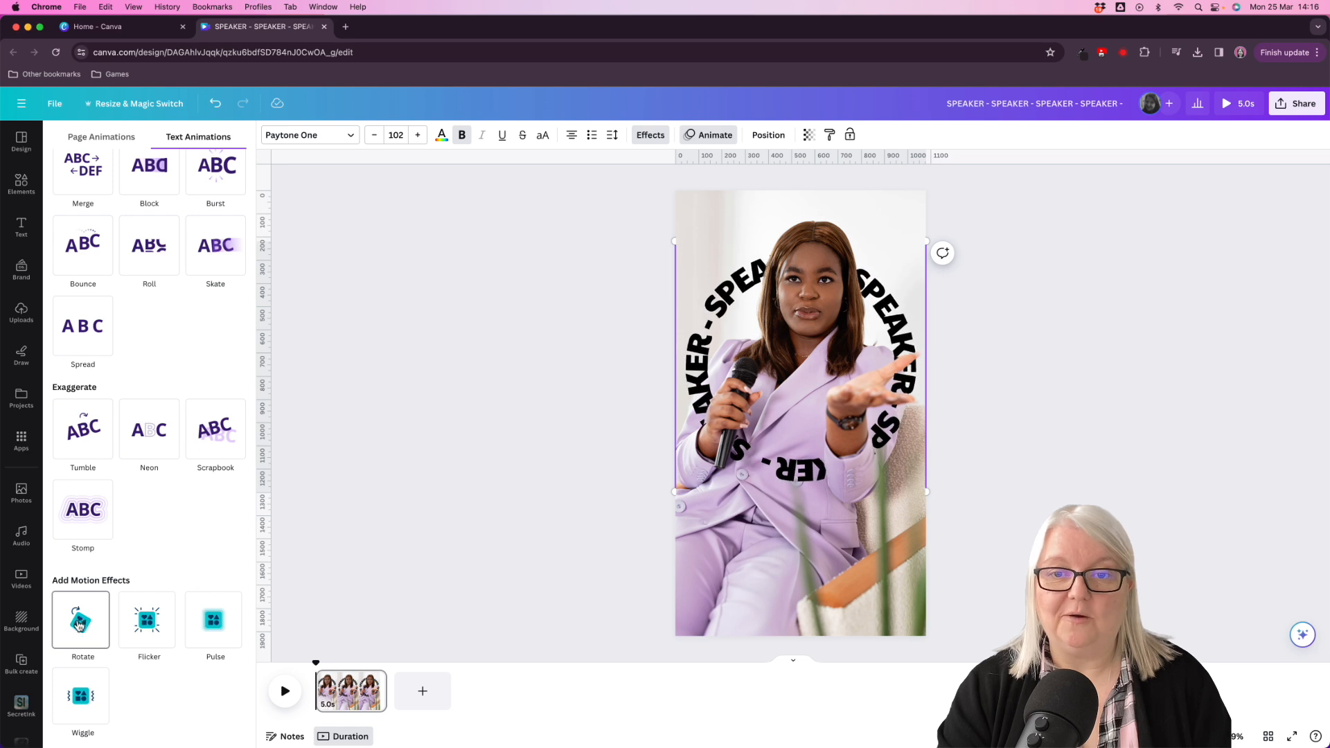
left_click(79, 624)
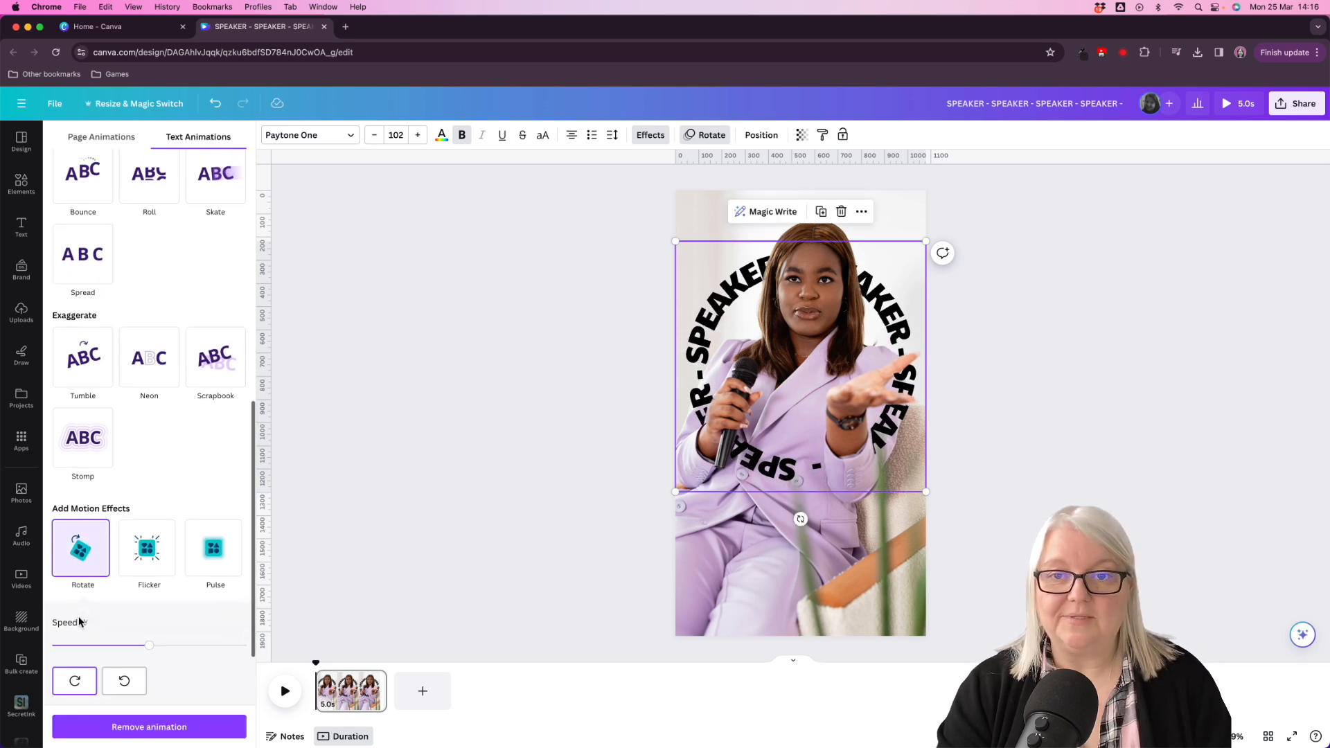
left_click(540, 542)
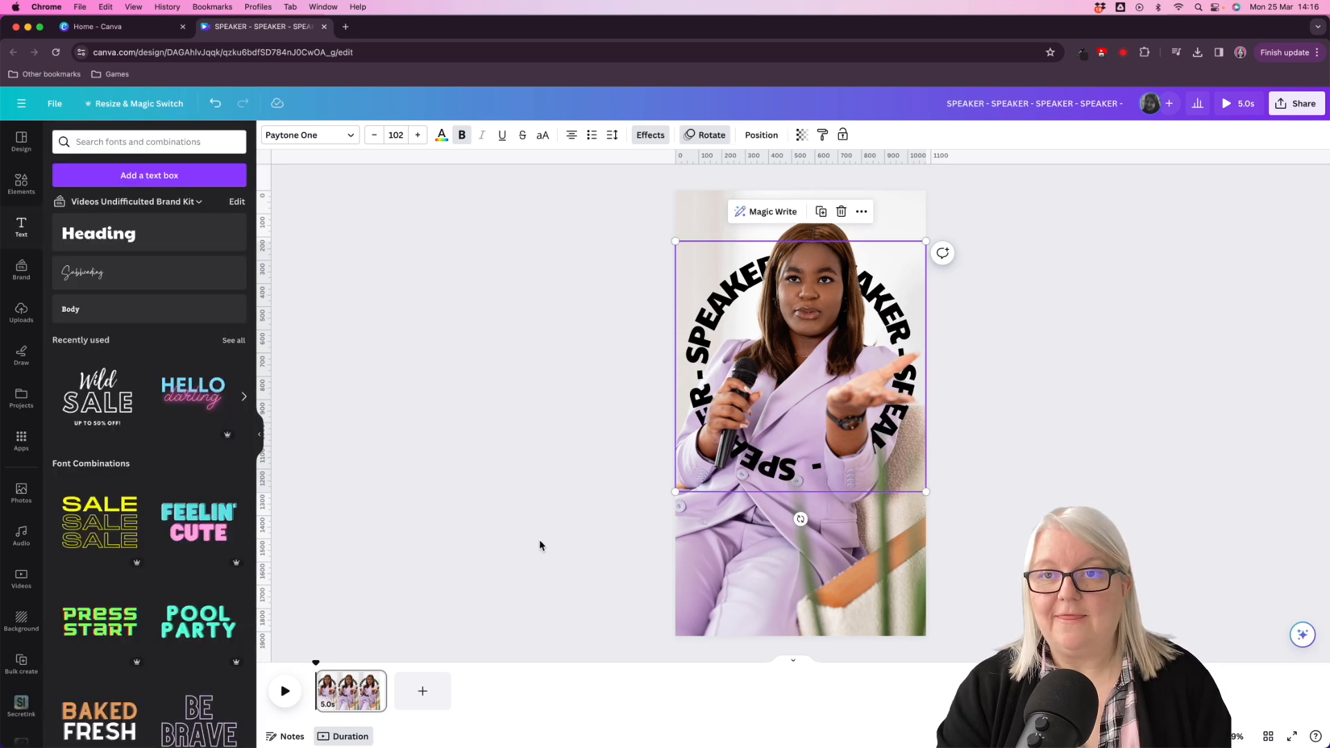
- Preview the rotating text animation at full size and extend the page duration to 12.0 seconds
left_click(1245, 107)
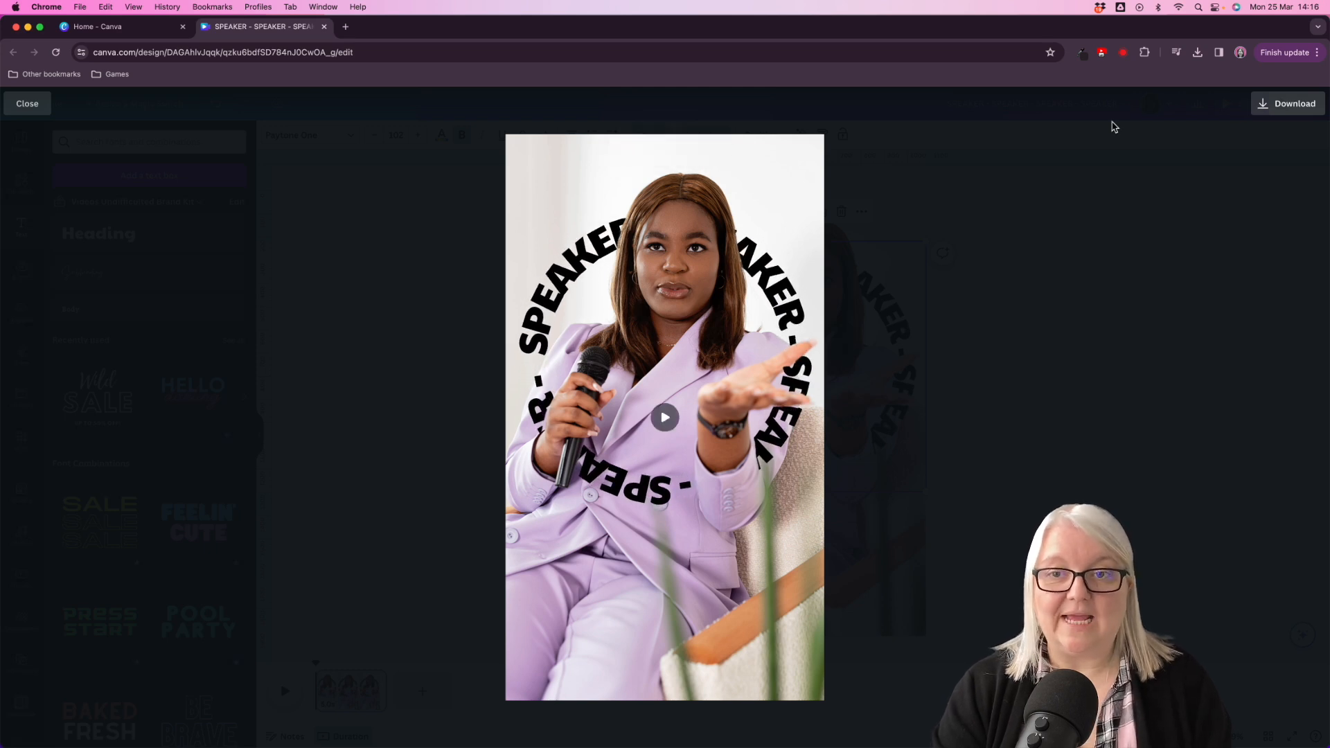
key("Escape")
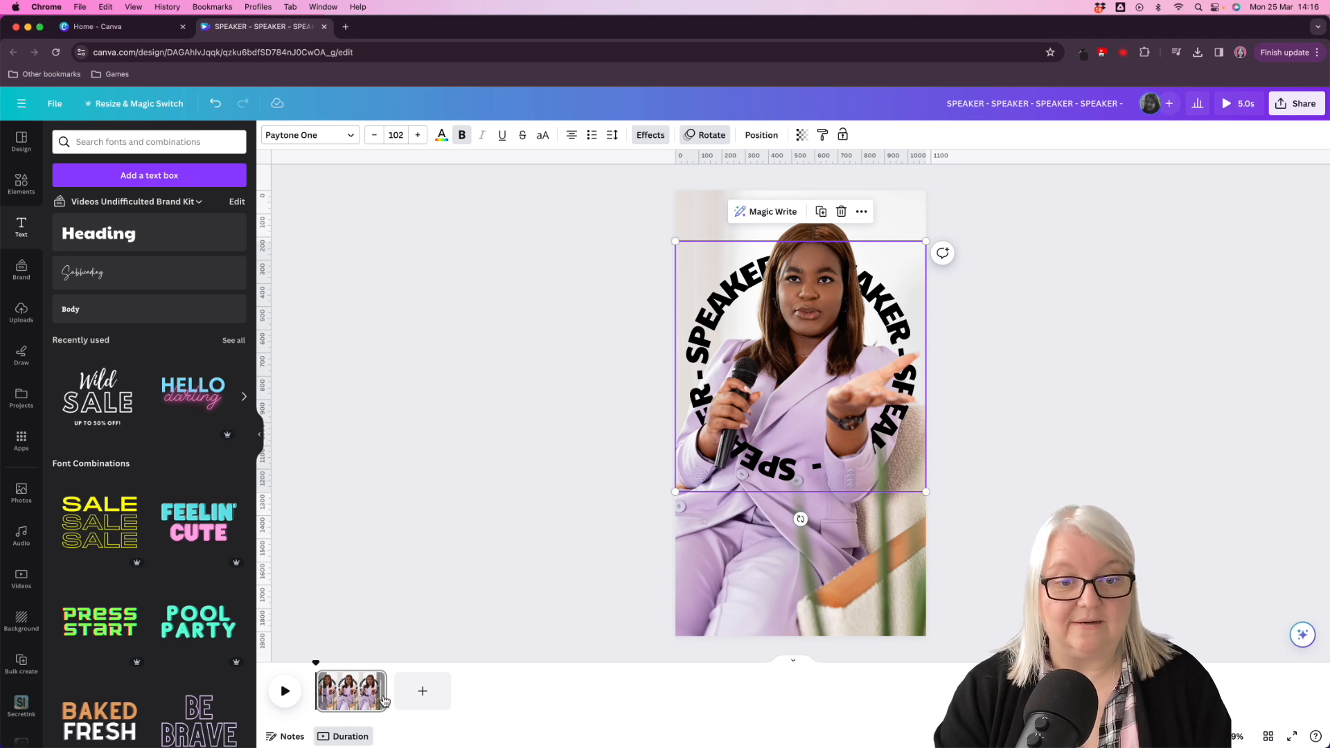
left_click_drag(383, 696, 484, 699)
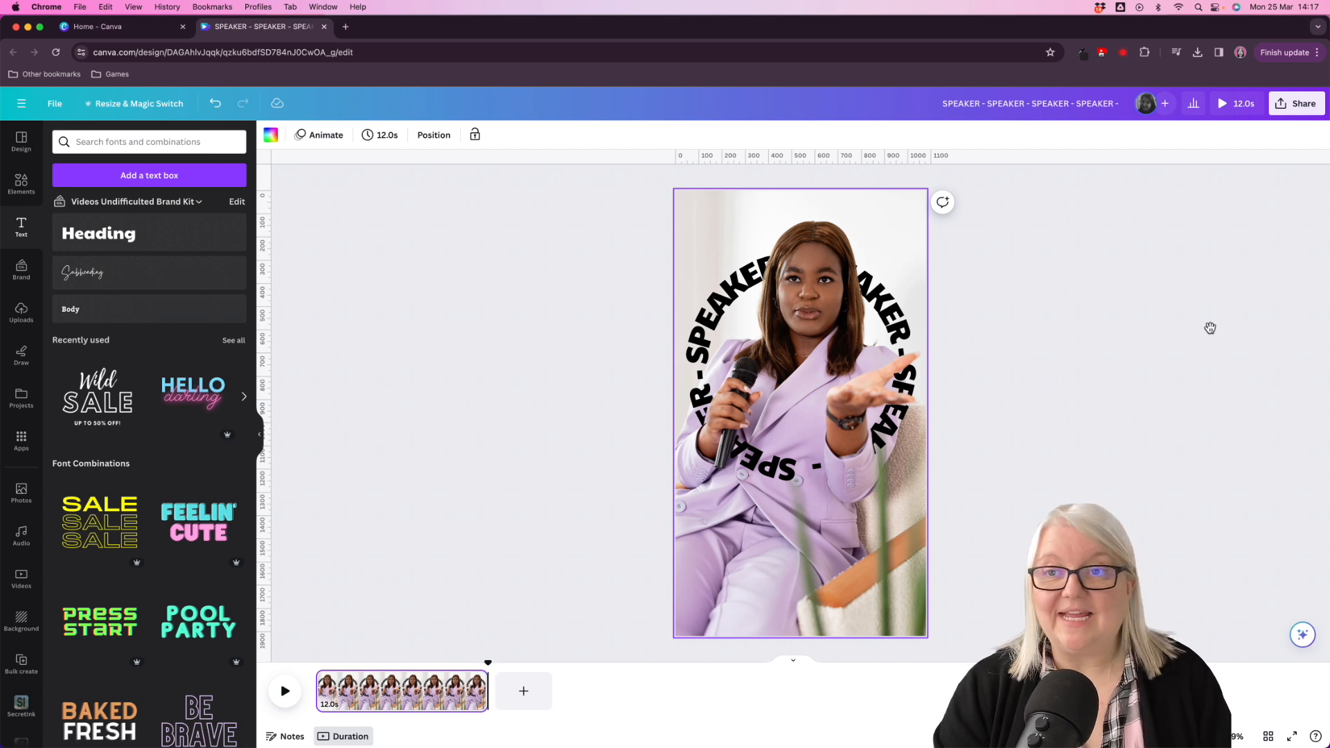
- Open the design's download settings for exporting it as an MP4 video
left_click(1292, 111)
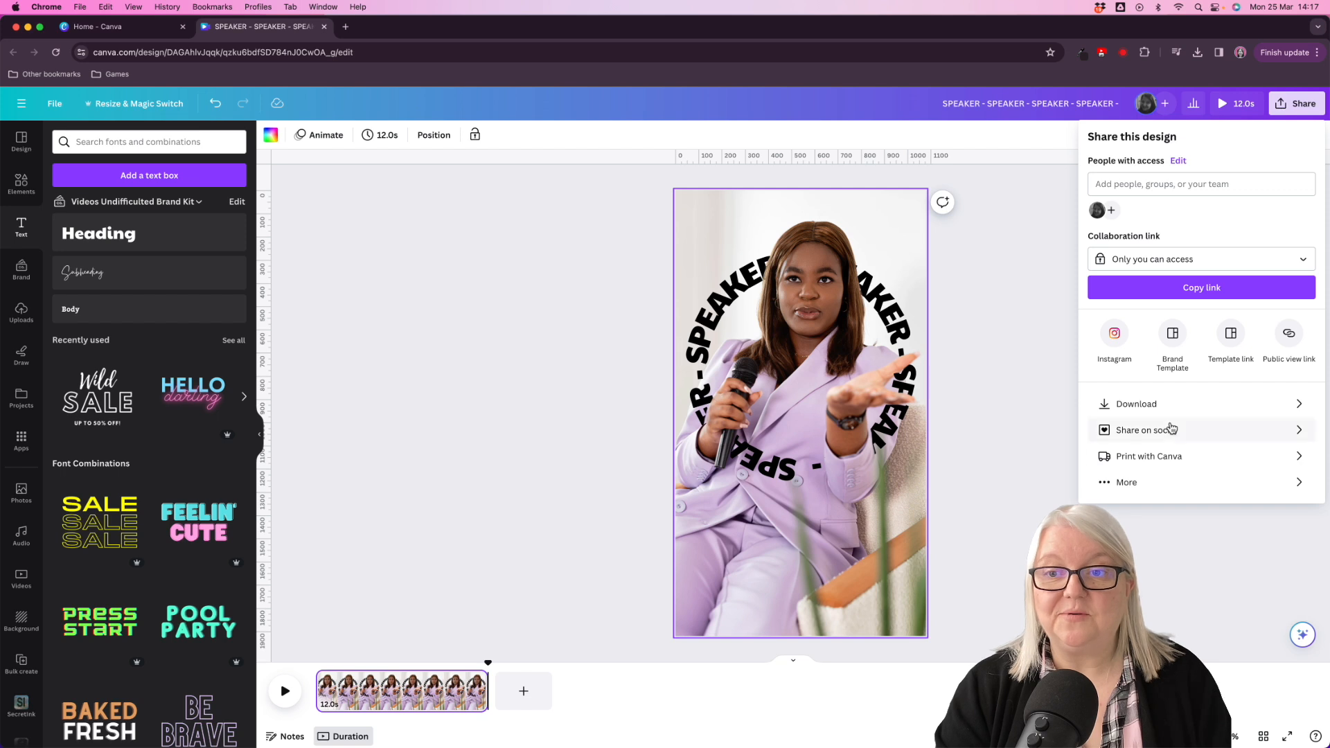
left_click(1154, 406)
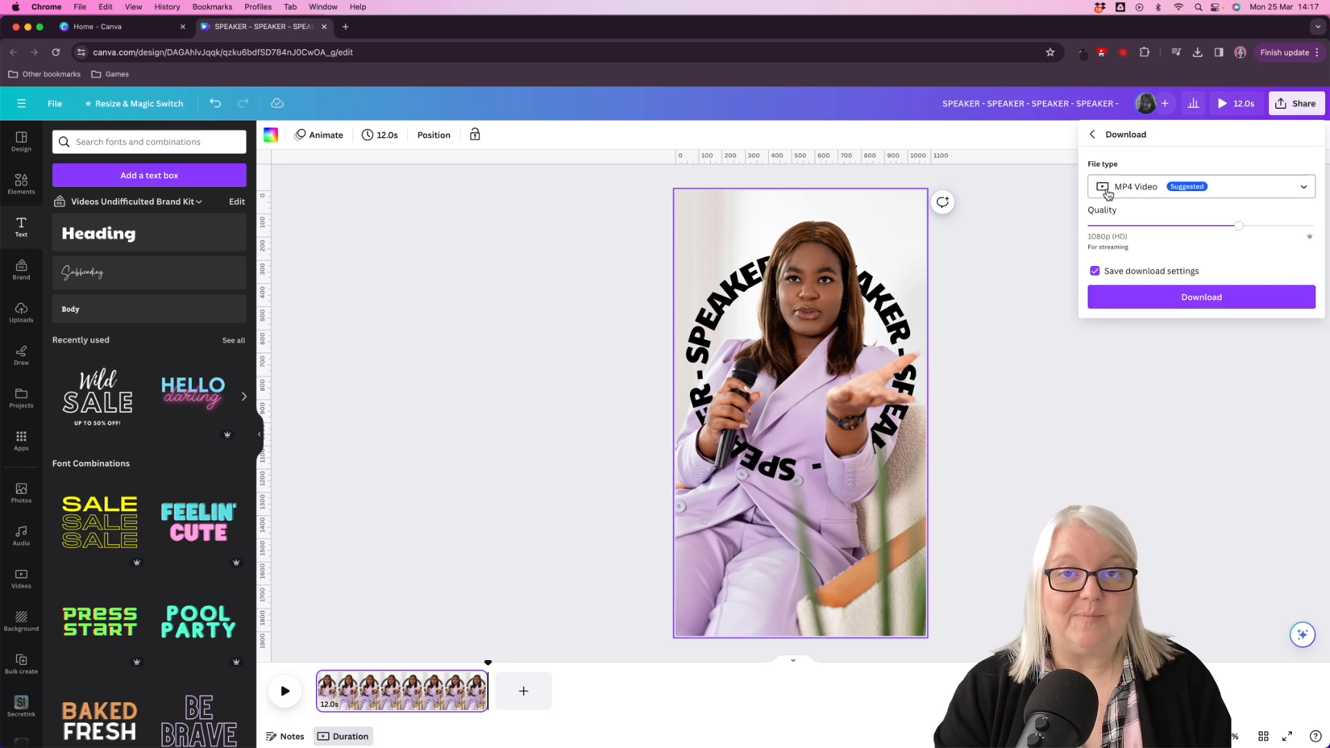